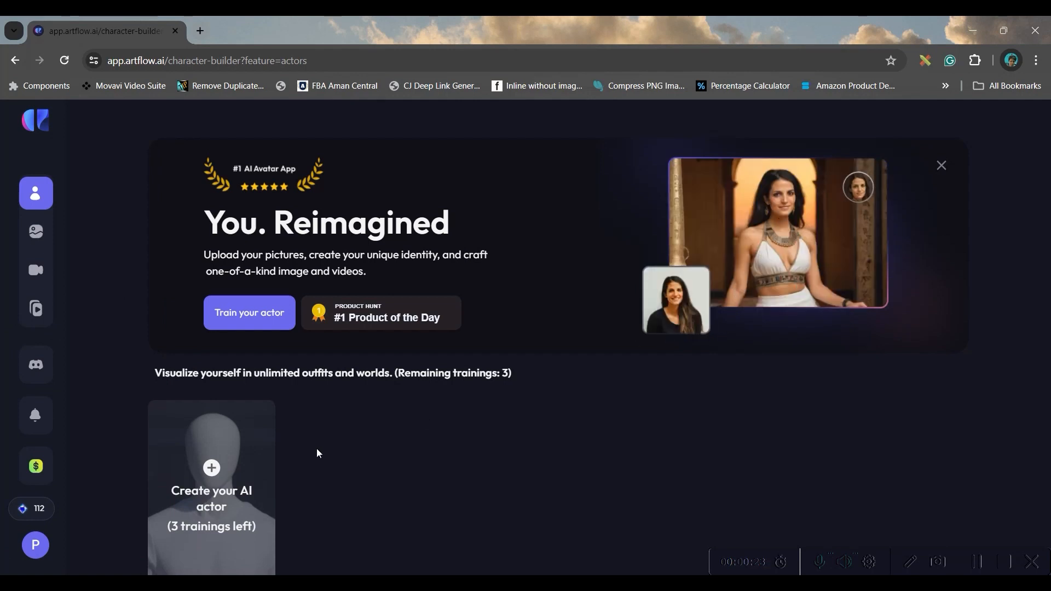
Step: Look through the Actor Builder samples, the Image Studio creations and the My Videos collection in Video Studio
scroll(318, 453, down, 10)
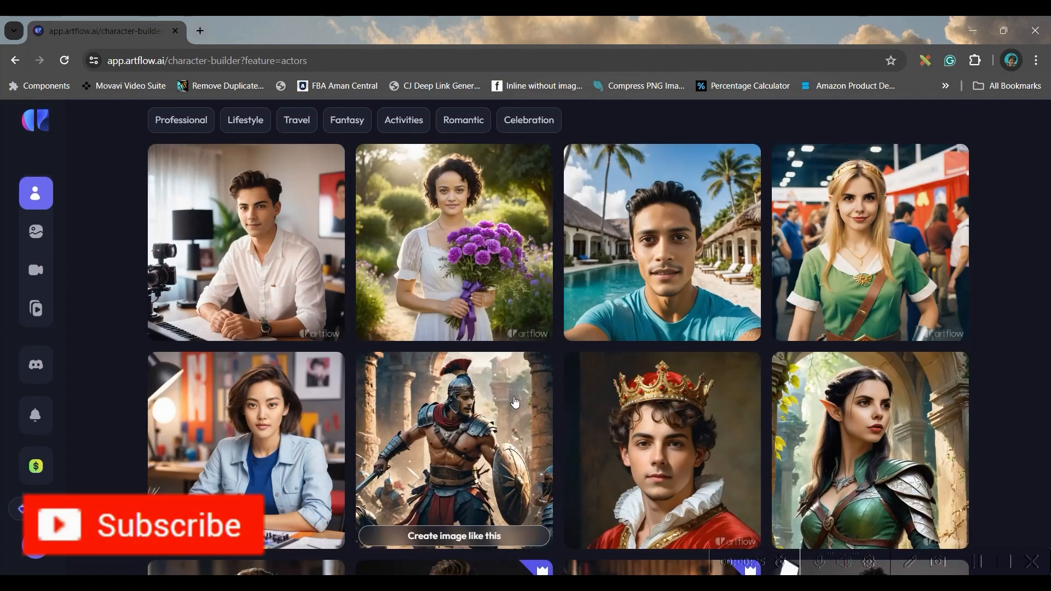
scroll(515, 402, down, 3)
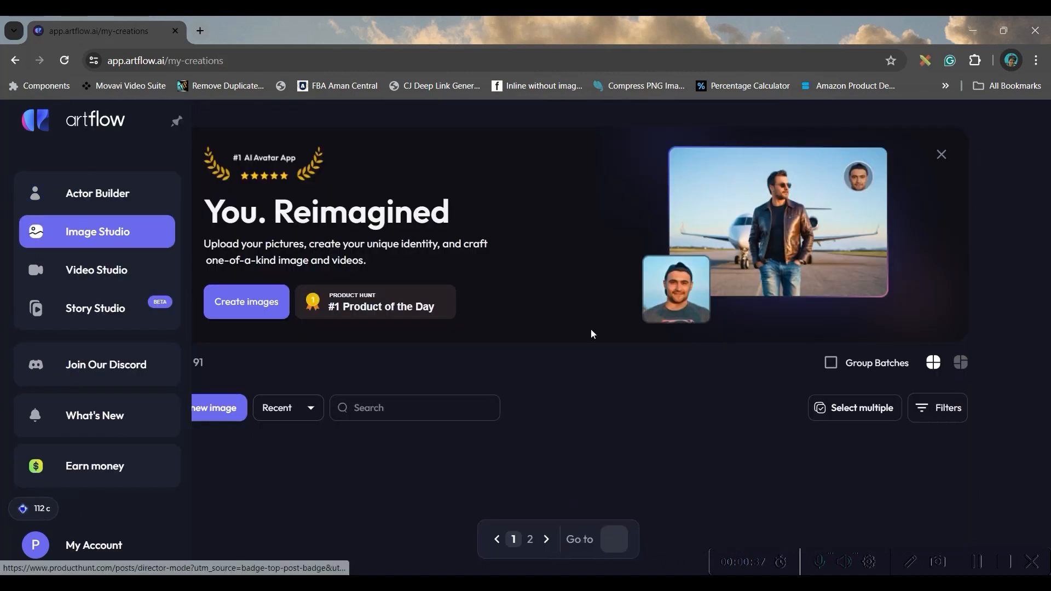
scroll(595, 359, down, 3)
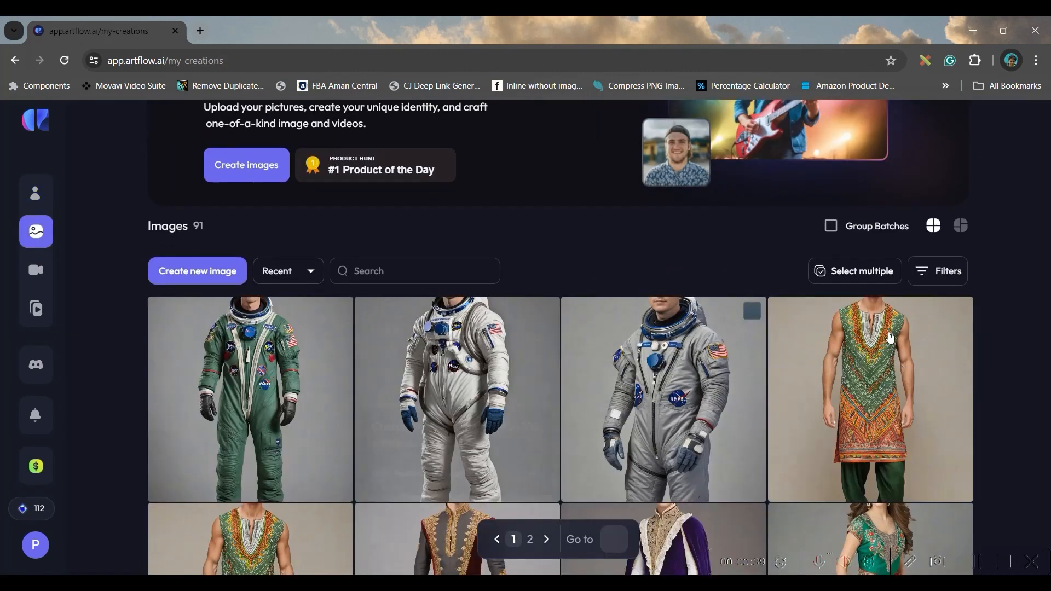
scroll(890, 338, down, 5)
scroll(727, 297, up, 6)
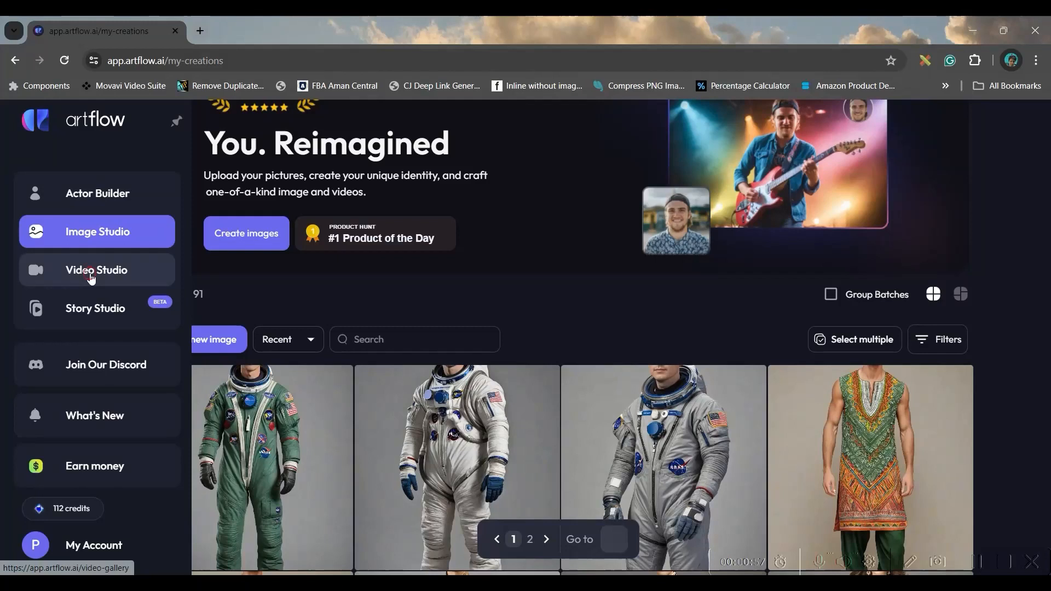
click(97, 270)
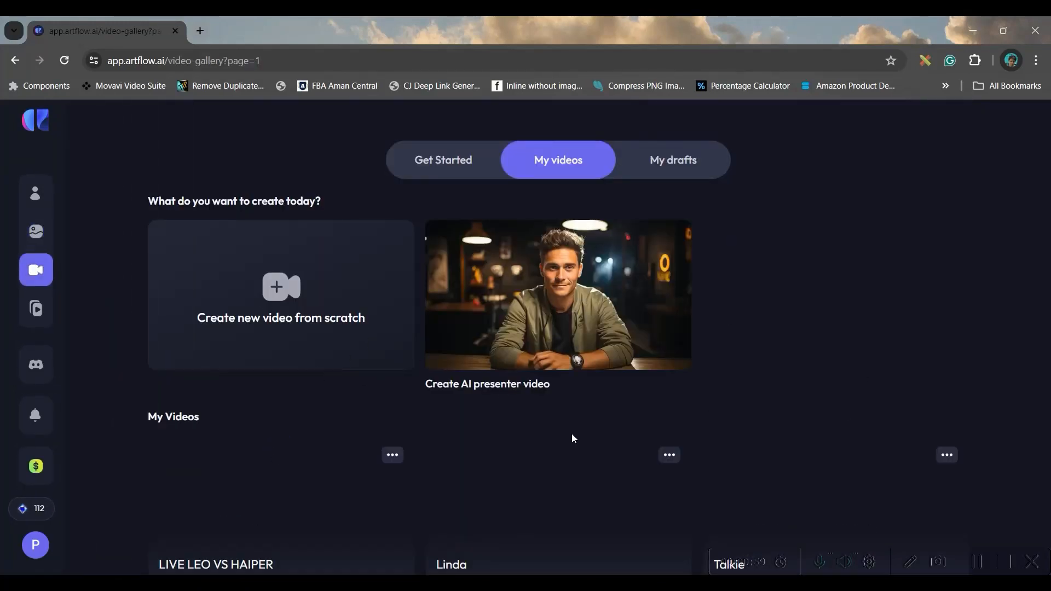
scroll(453, 408, down, 3)
scroll(824, 421, down, 3)
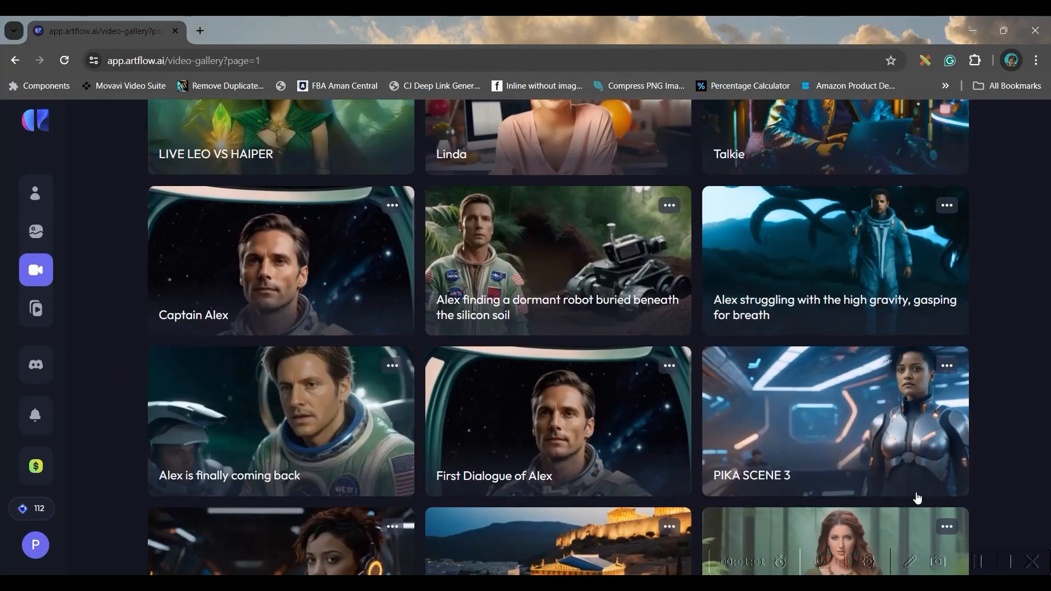
Step: Open Story Studio, look over the sample stories and start a new story with AI help for the outline
click(92, 309)
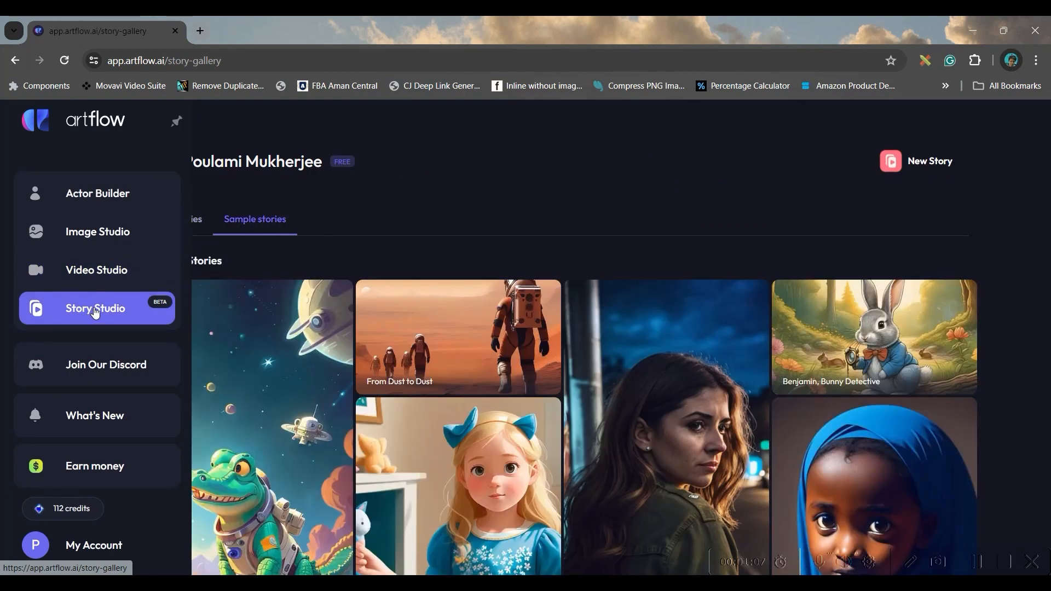
scroll(651, 263, down, 4)
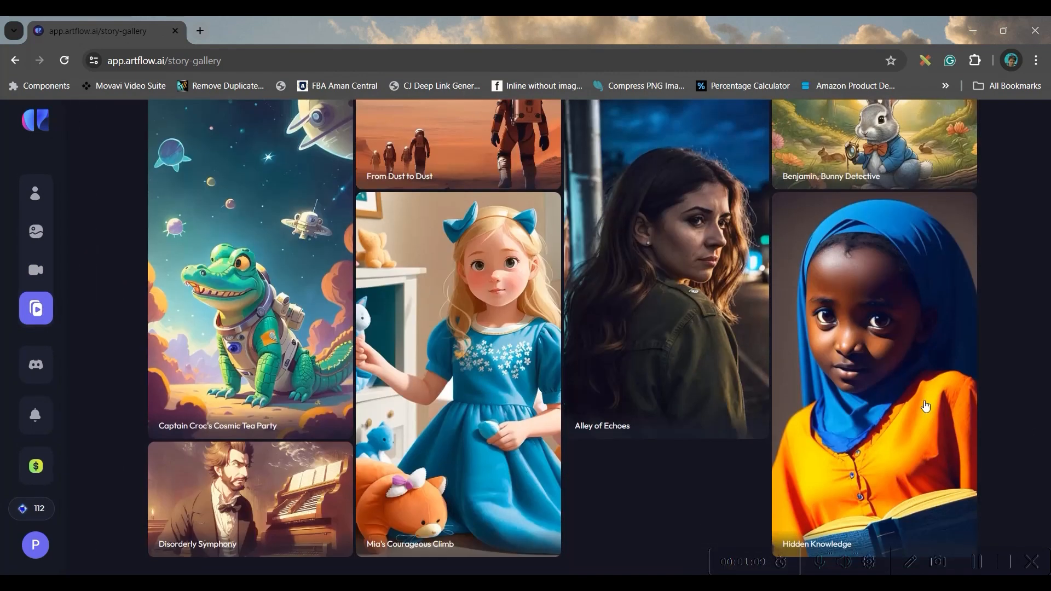
scroll(925, 405, down, 3)
scroll(673, 333, up, 10)
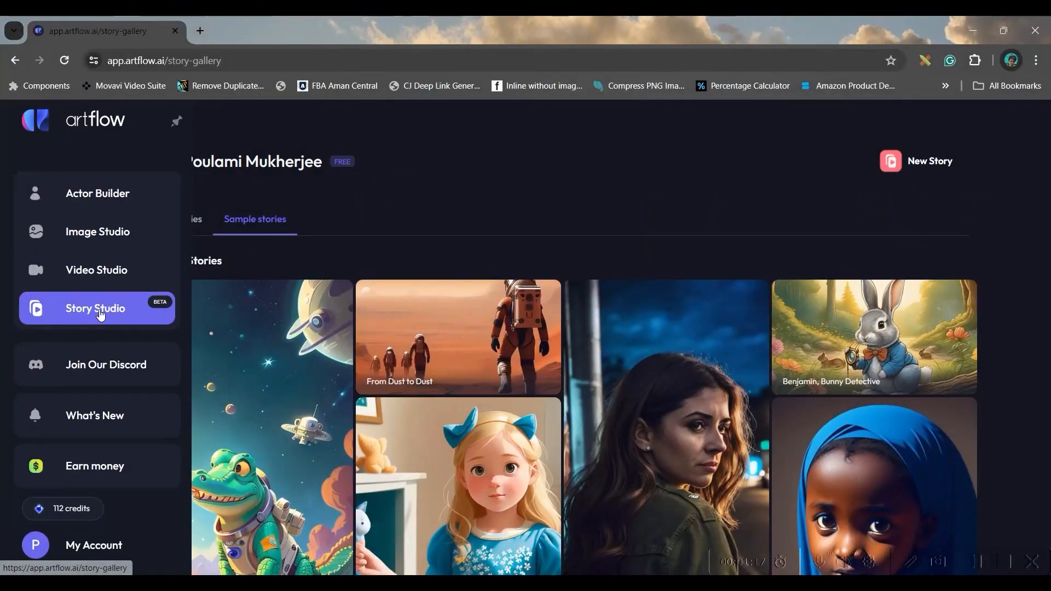
click(931, 163)
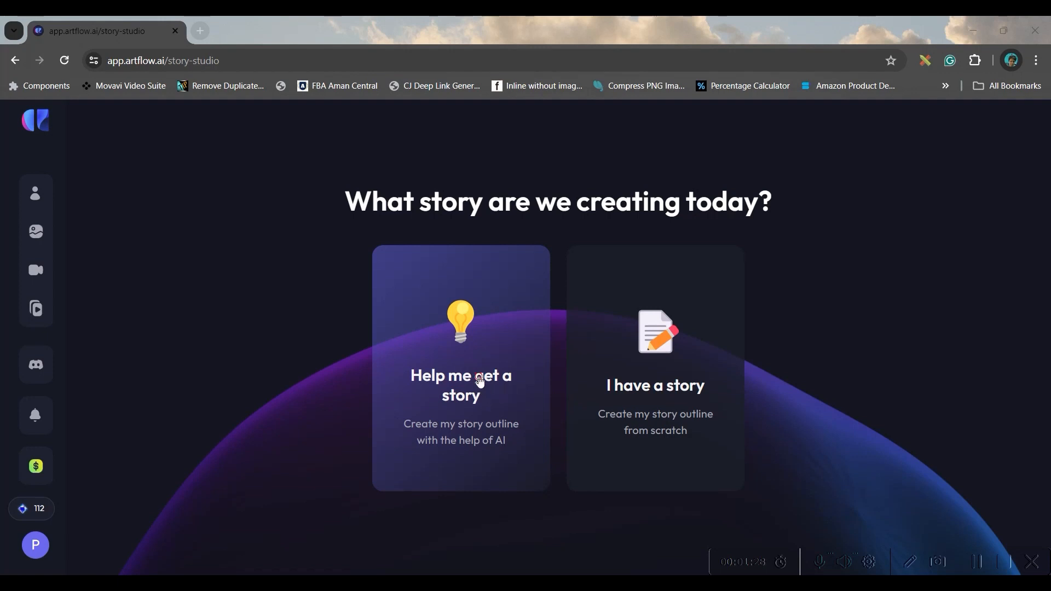
click(479, 381)
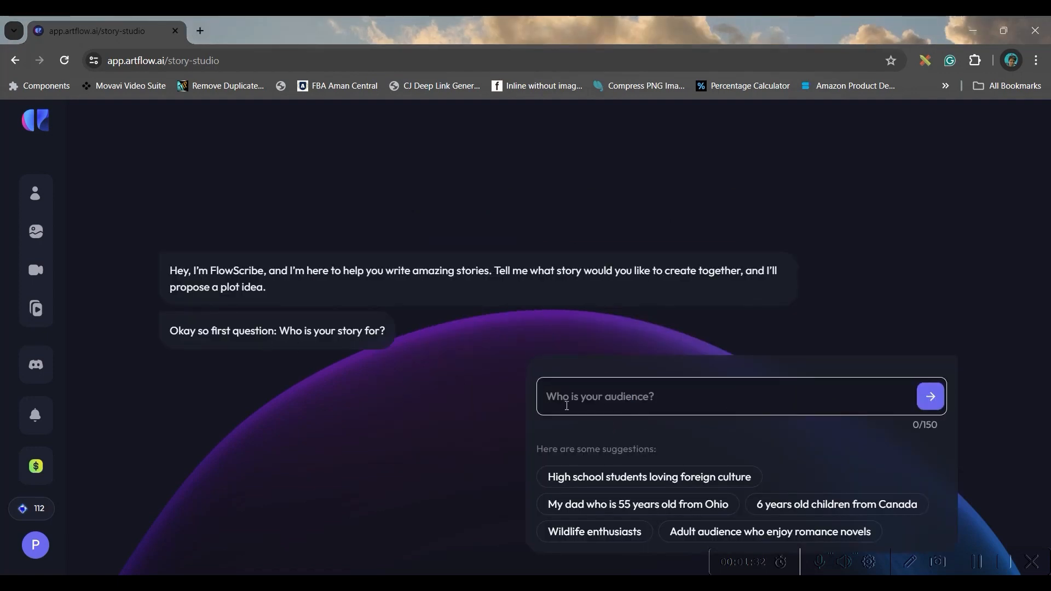
Step: Answer the audience and purpose questions with "Any" and choose Children's Story as the genre
click(668, 402)
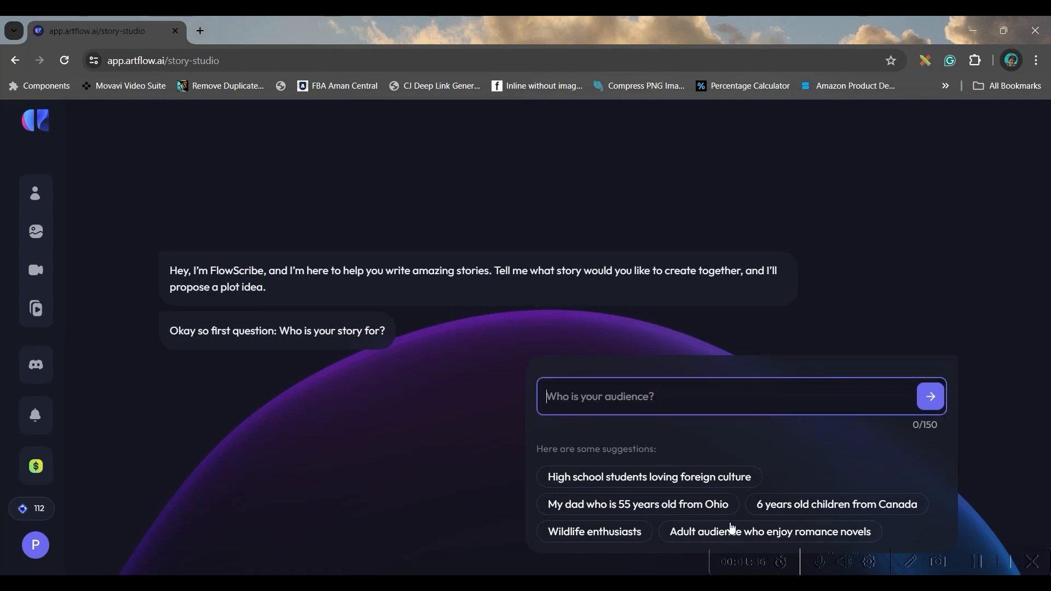
text(An)
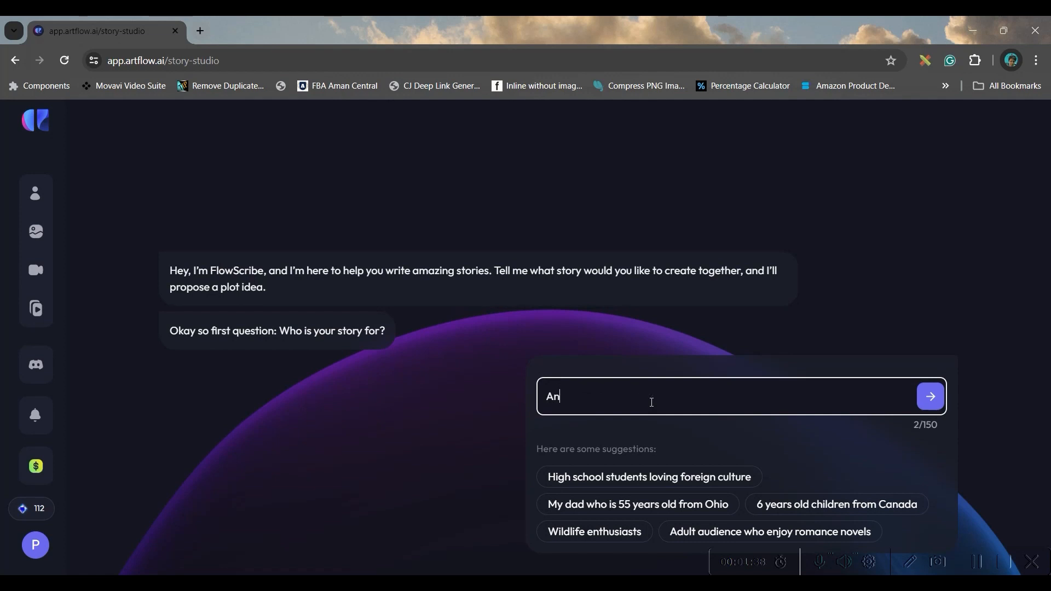
text(y)
key(Return)
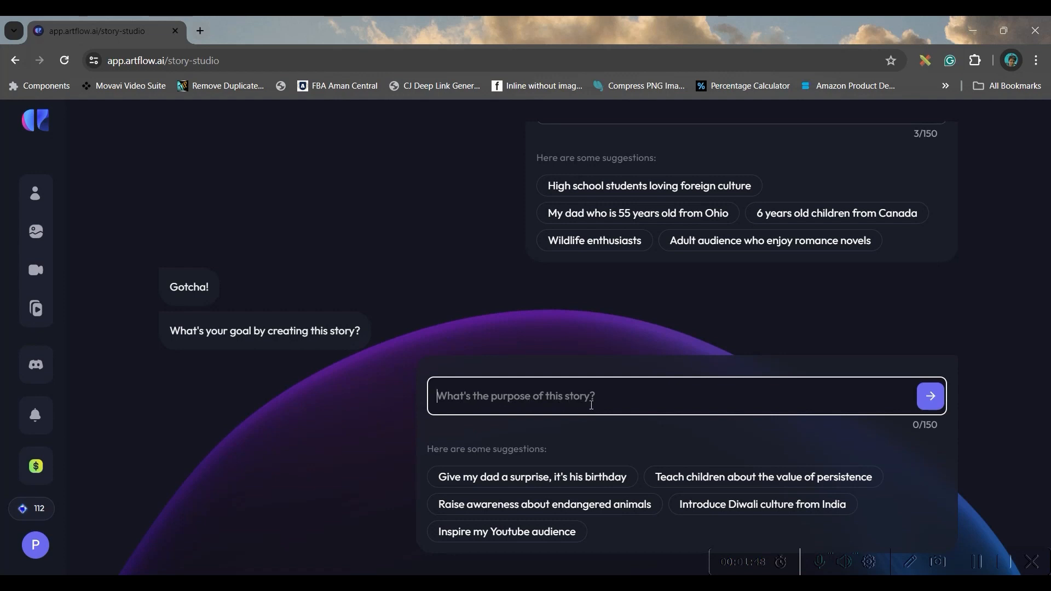
text(Any)
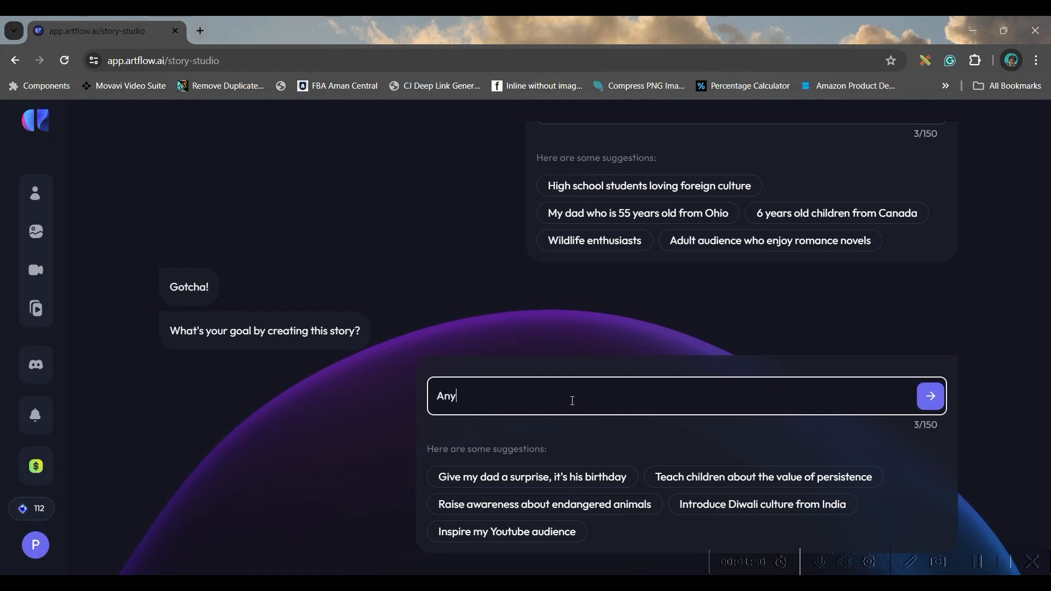
click(930, 395)
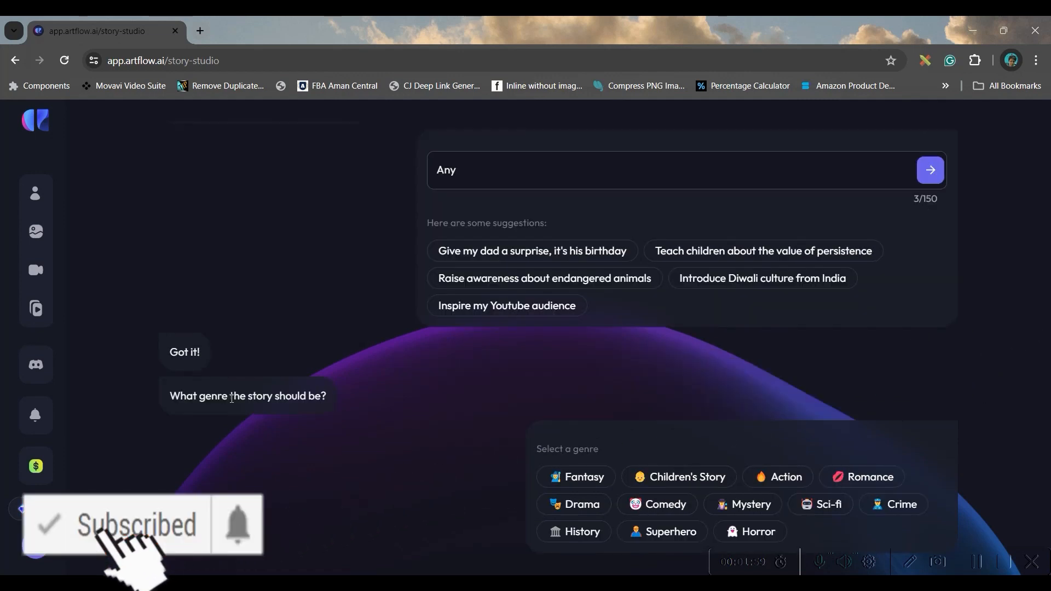
click(694, 475)
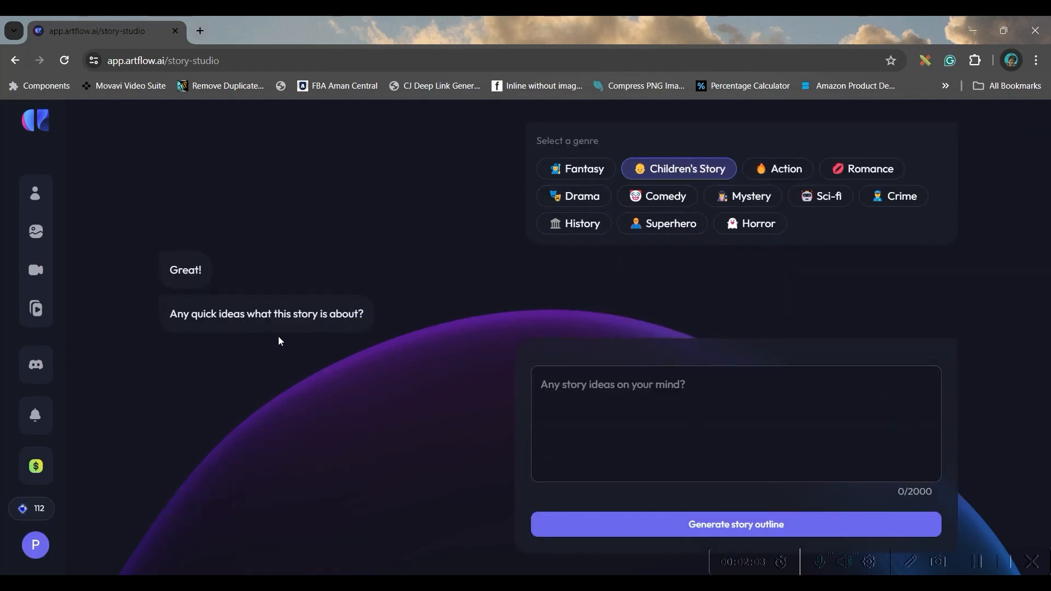
Step: Search Google for the Jungle Book movie and copy the image result's title "The Jungle Book (2016) | Disney Movies"
click(605, 389)
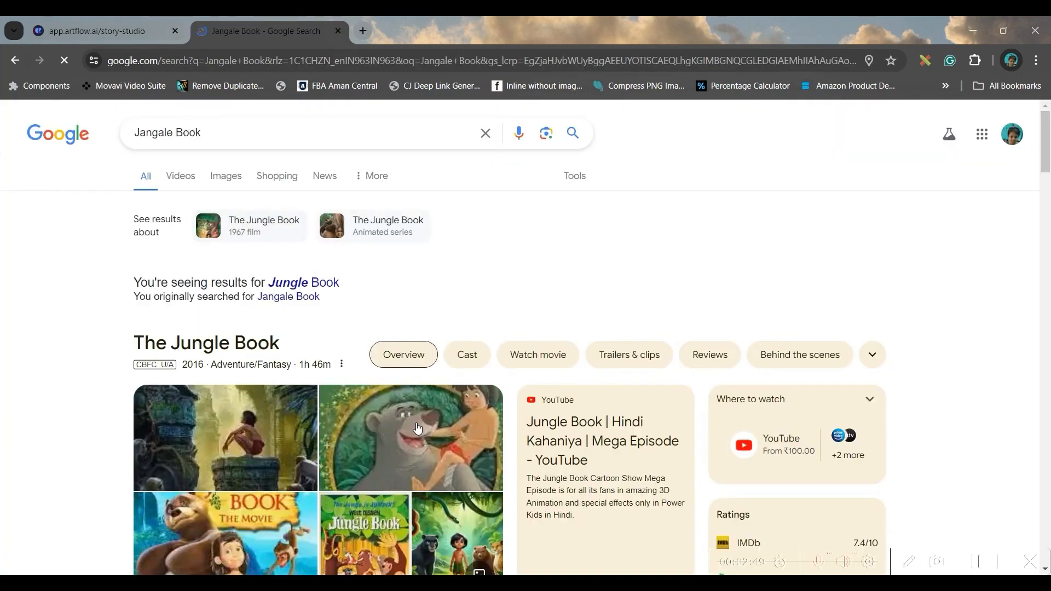
scroll(121, 468, down, 5)
scroll(137, 333, down, 7)
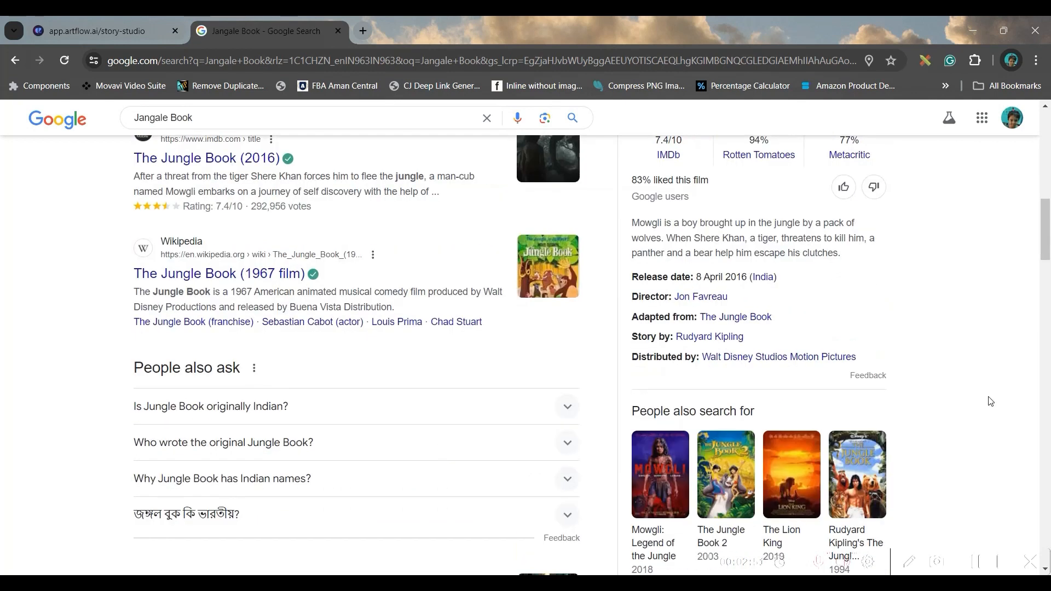
scroll(739, 481, down, 5)
drag(788, 469, 881, 471)
key(ctrl+c)
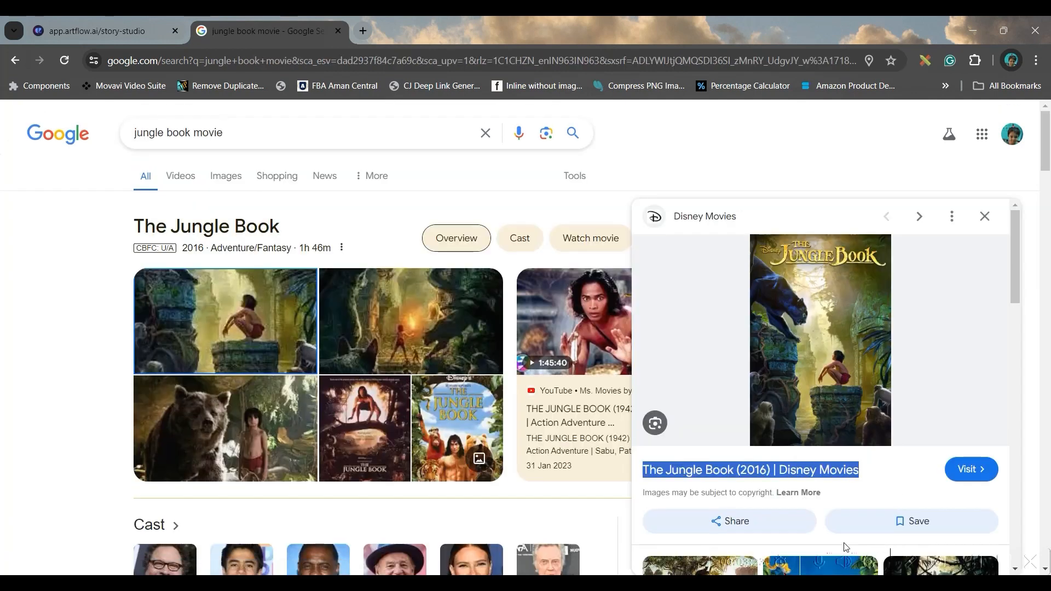
Step: Back in Story Studio, enter "The Jungle Book (2016) Disney Movies" as the story idea and generate the story outline
click(59, 28)
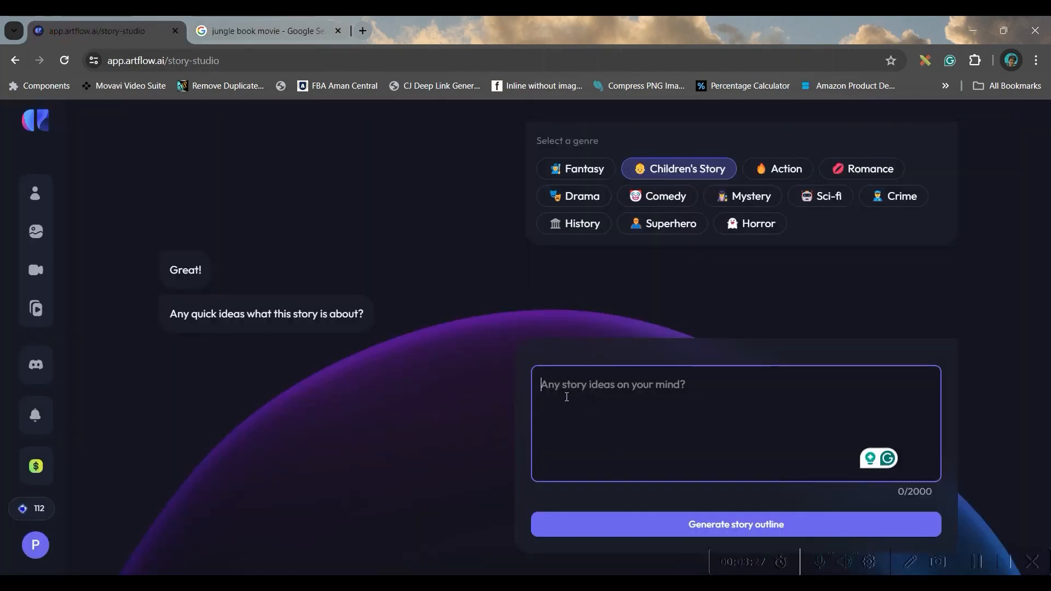
key(ctrl+v)
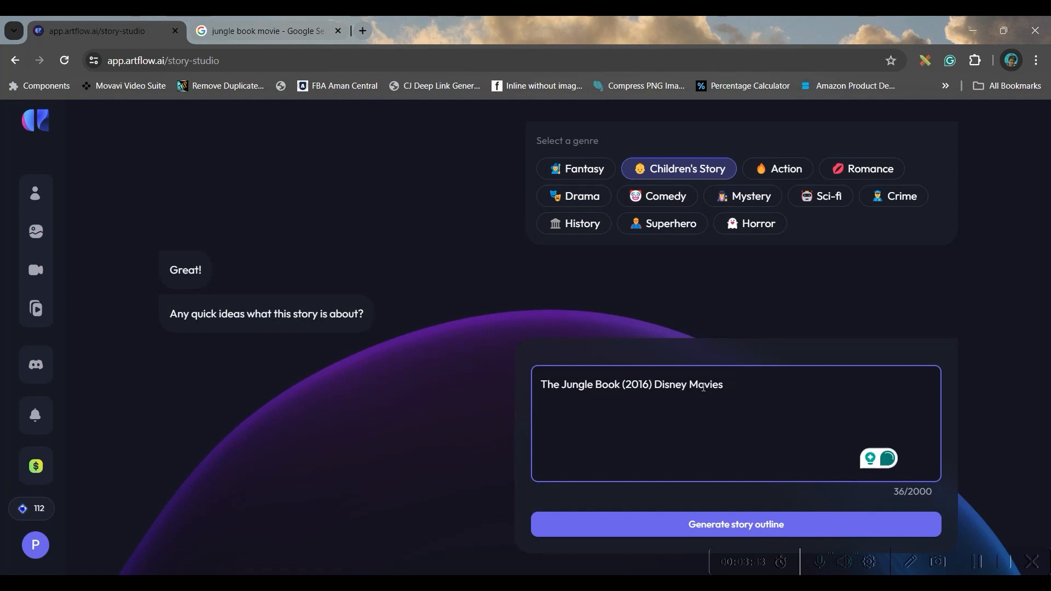
click(742, 525)
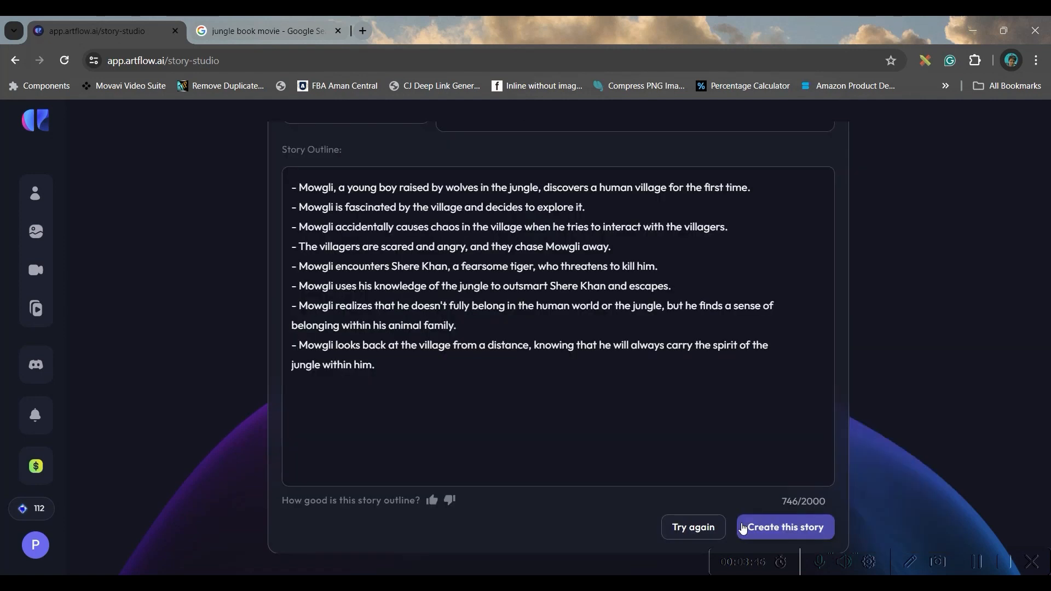
Step: Review the generated characters and story outline, and create the story from them
scroll(230, 366, up, 6)
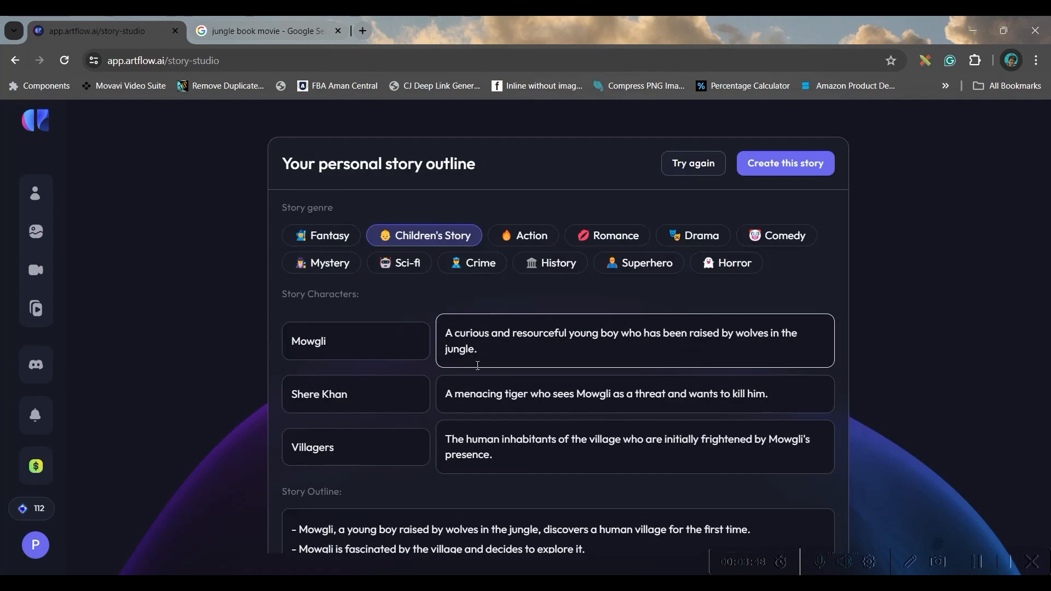
scroll(229, 345, down, 5)
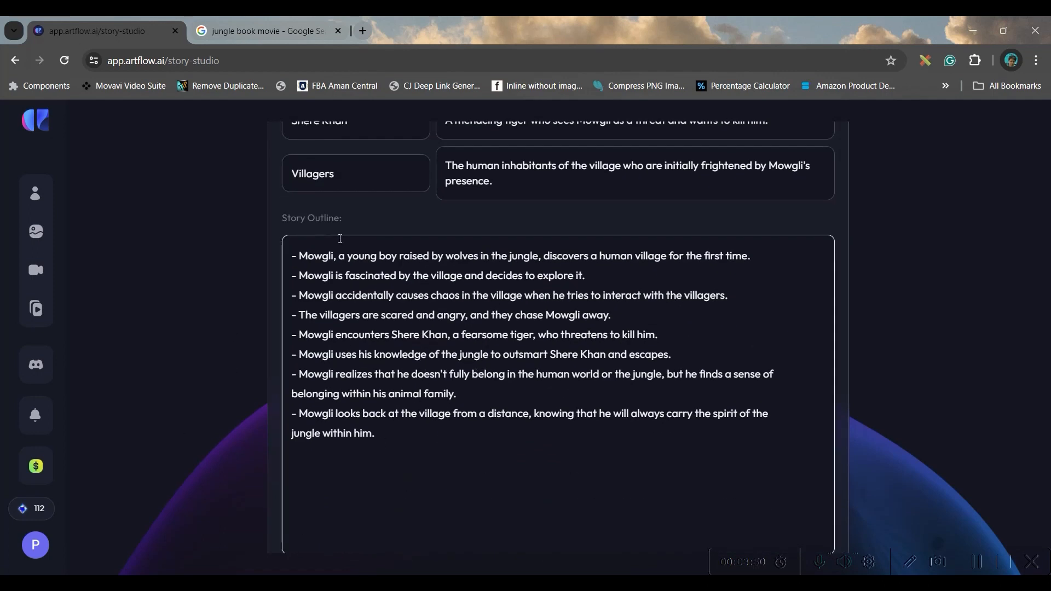
scroll(340, 247, up, 3)
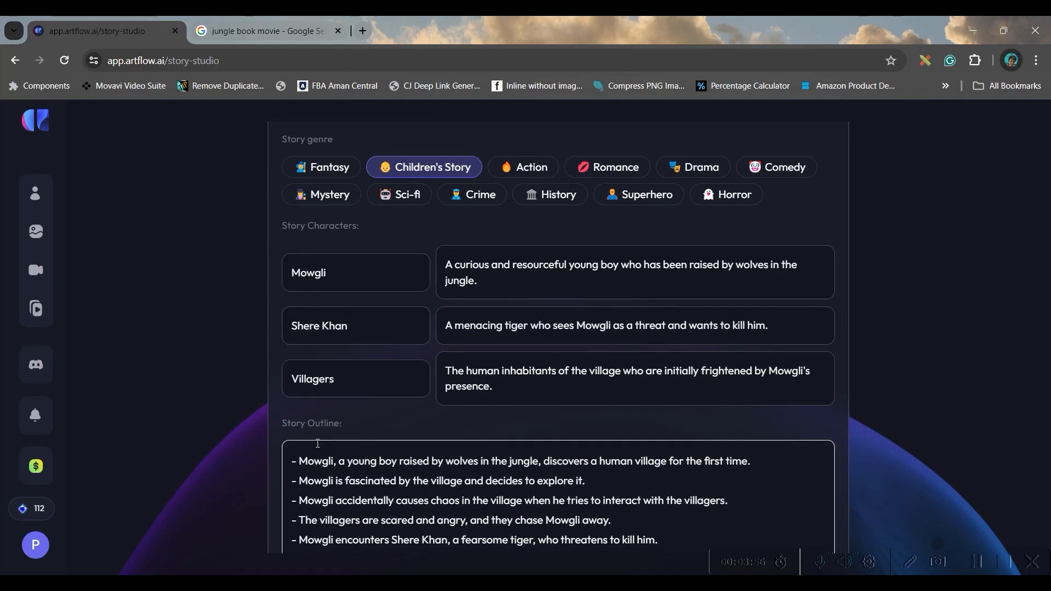
scroll(441, 404, down, 5)
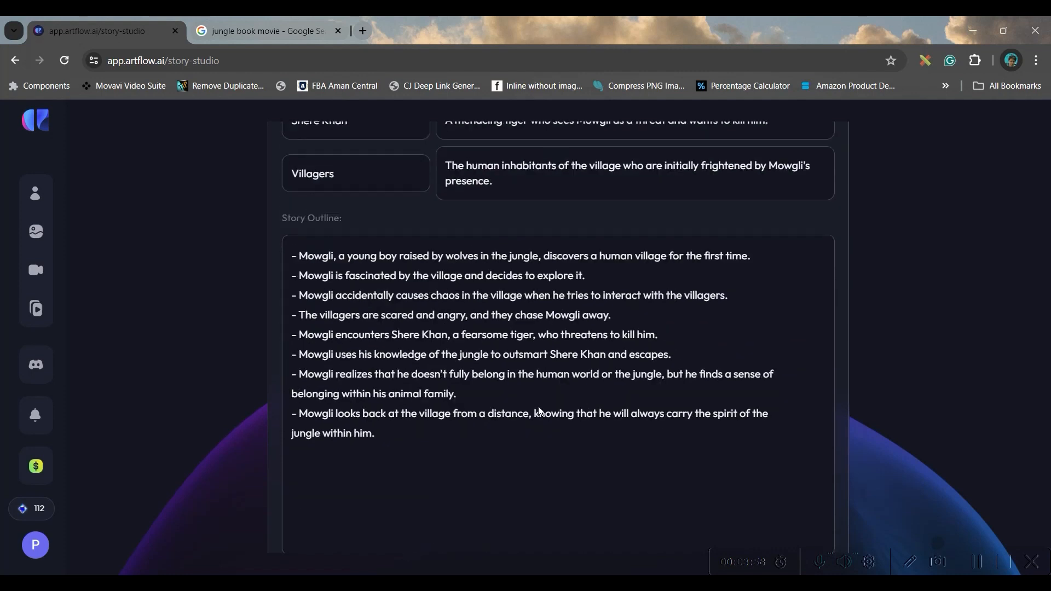
click(789, 533)
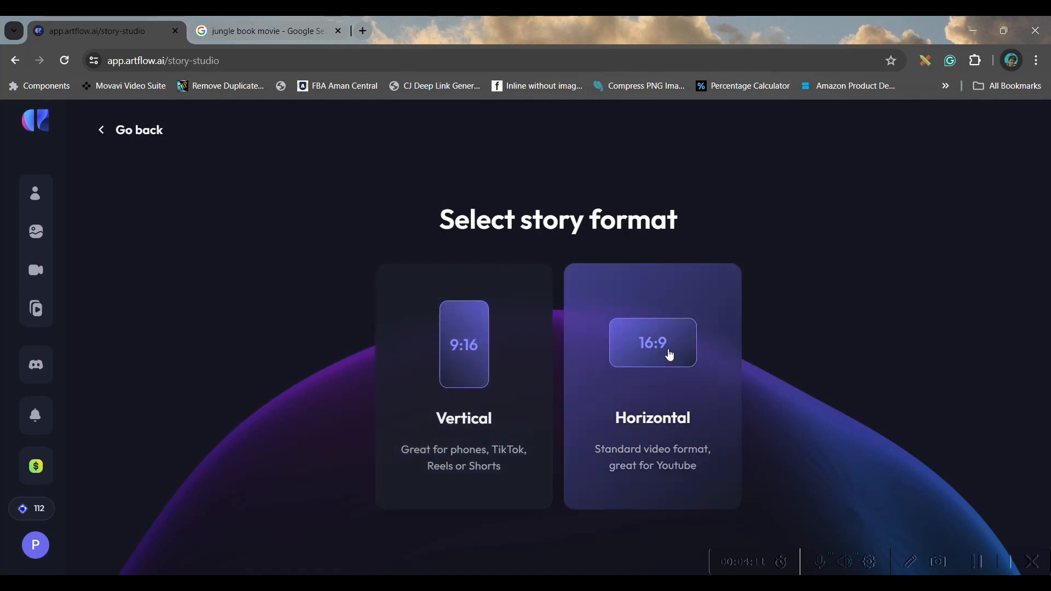
Step: Choose the Horizontal 16:9 story format and the 3D Cartoon visual style, and continue to the Character Creator
click(669, 352)
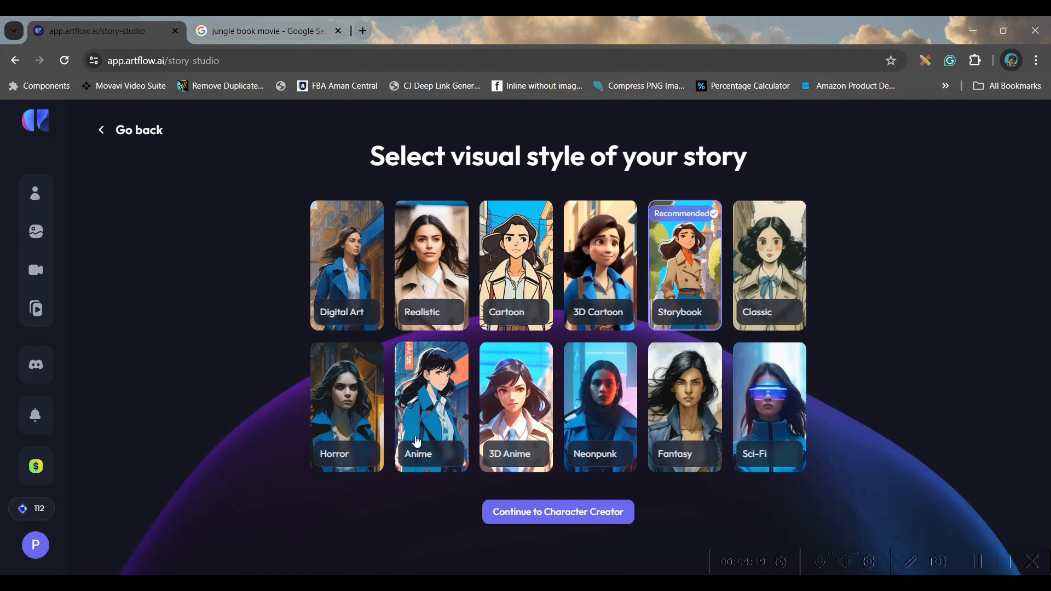
click(597, 279)
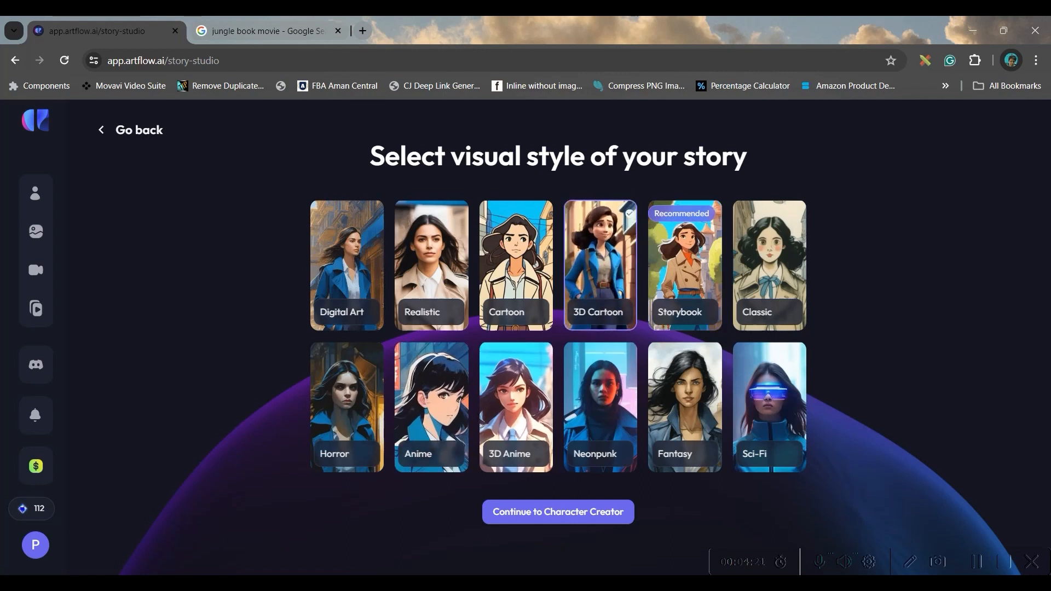
click(553, 514)
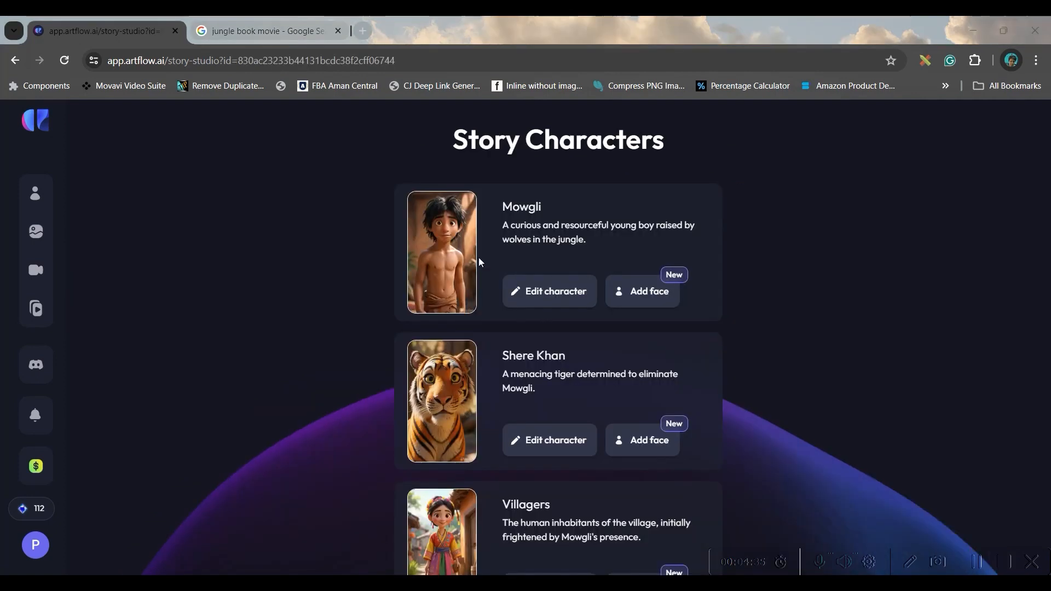
Step: Review the generated story characters and browse the public actor faces available as a consistent face for Mowgli
scroll(460, 252, down, 3)
scroll(429, 241, up, 3)
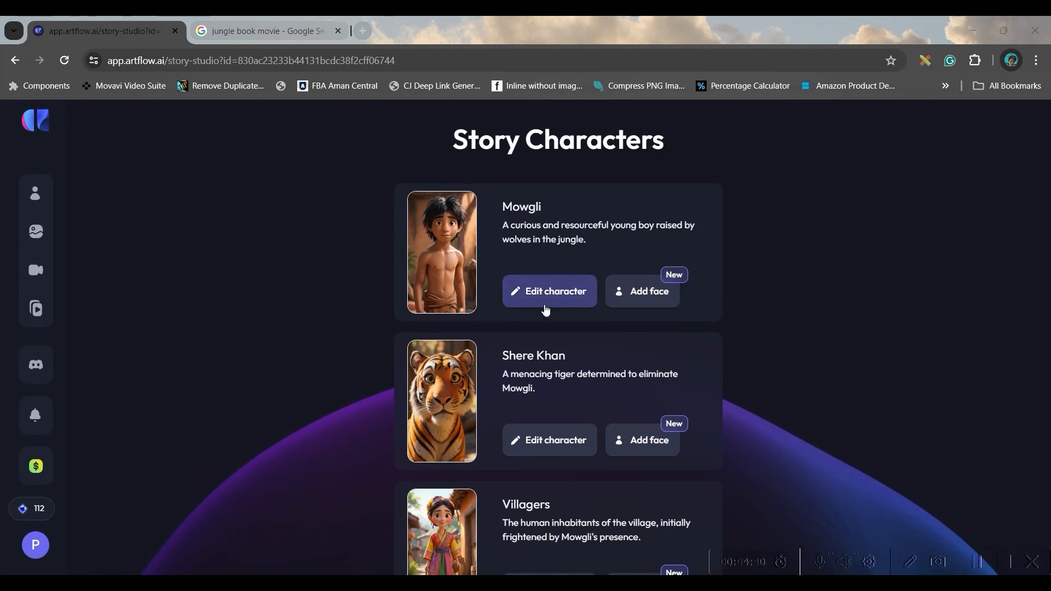
click(648, 296)
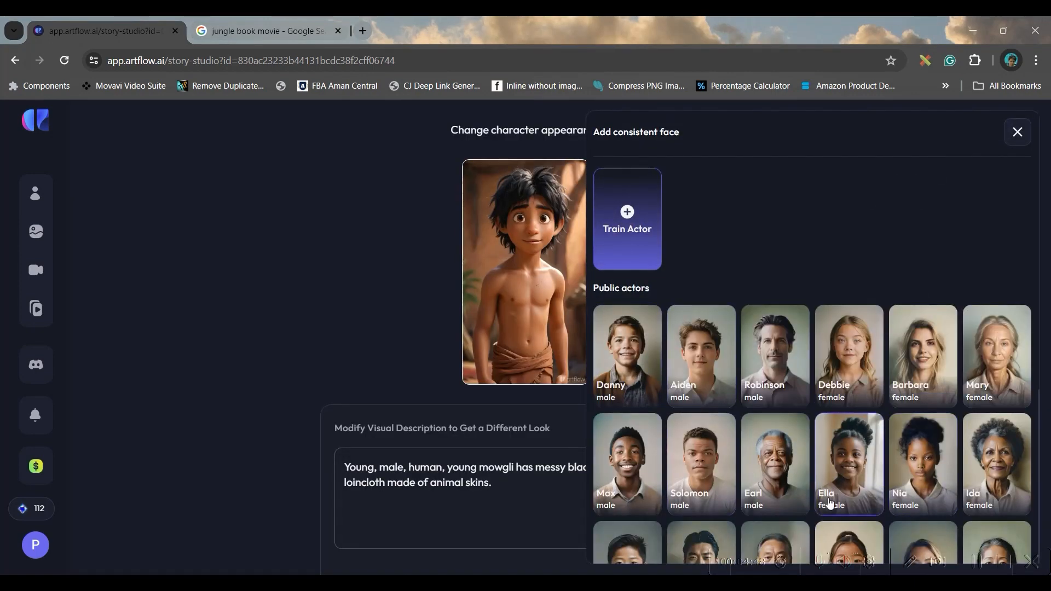
scroll(861, 483, down, 1)
scroll(860, 482, down, 2)
scroll(641, 279, up, 3)
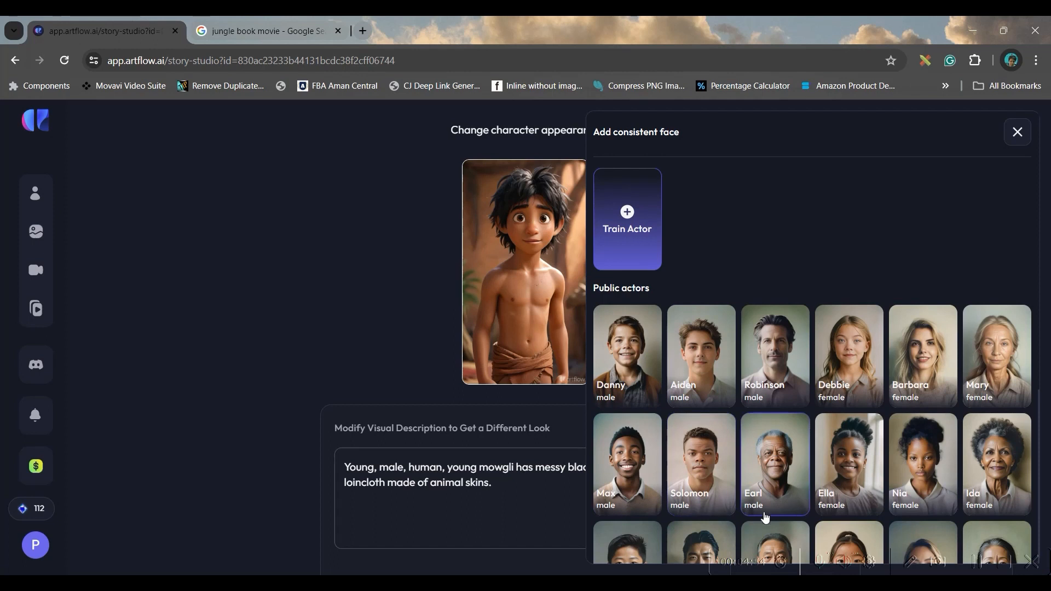
scroll(865, 464, down, 2)
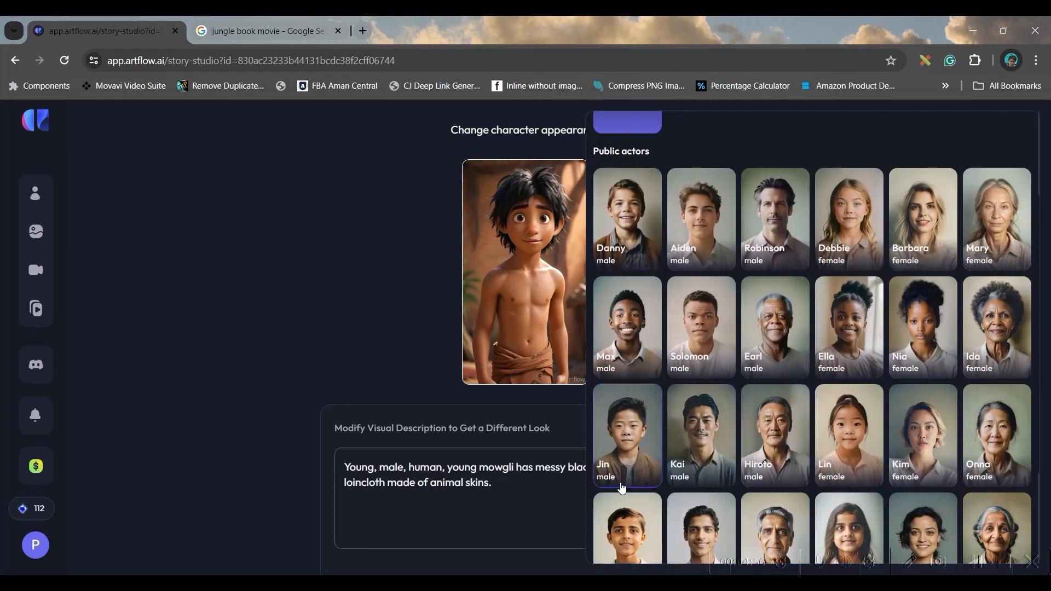
click(566, 291)
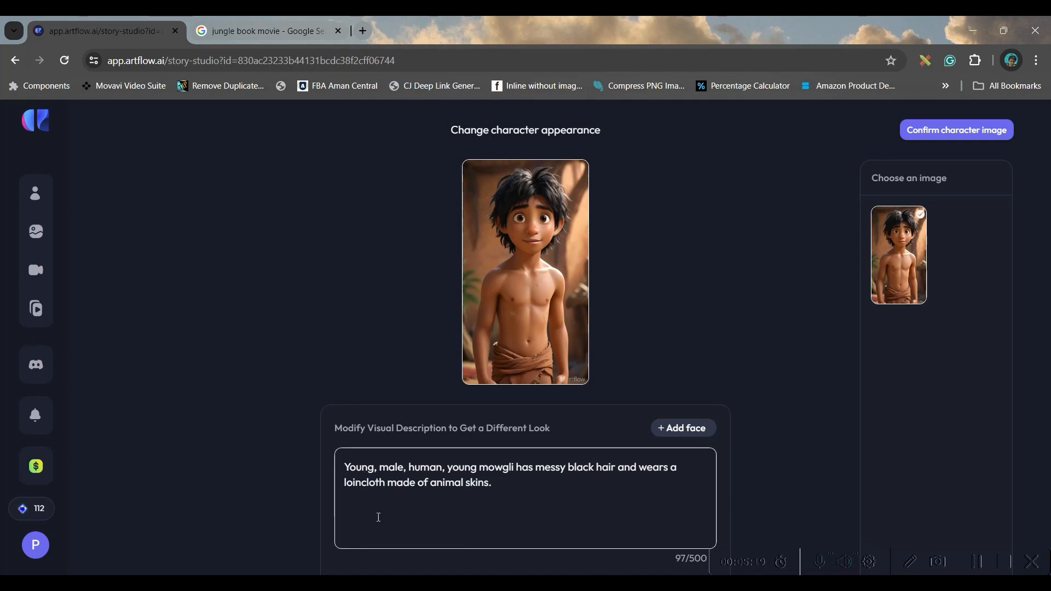
Step: Confirm Mowgli's current character image without adding a face, and continue to the storyboard
click(967, 132)
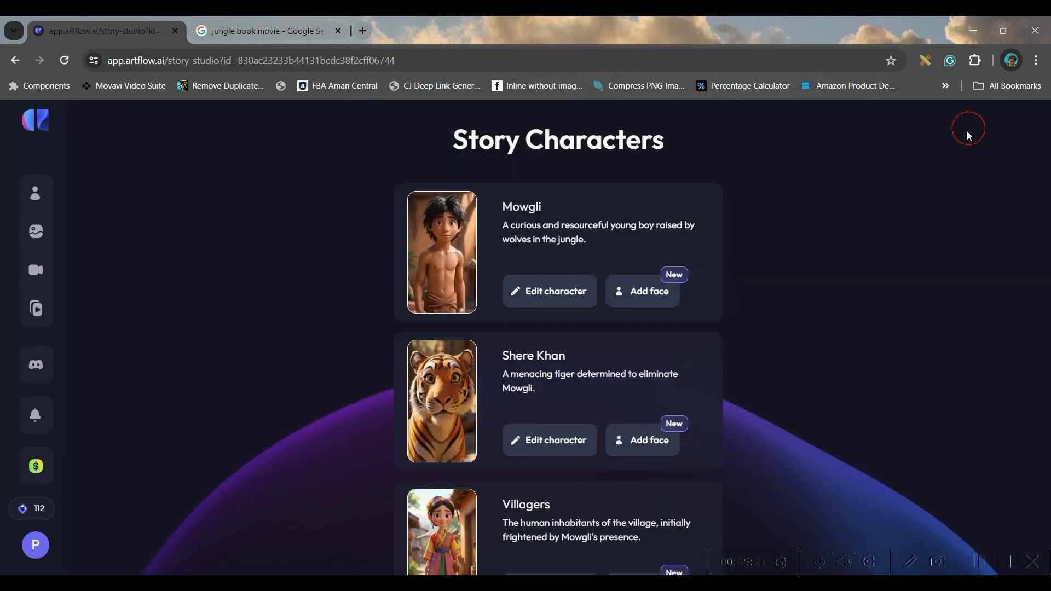
scroll(808, 301, down, 2)
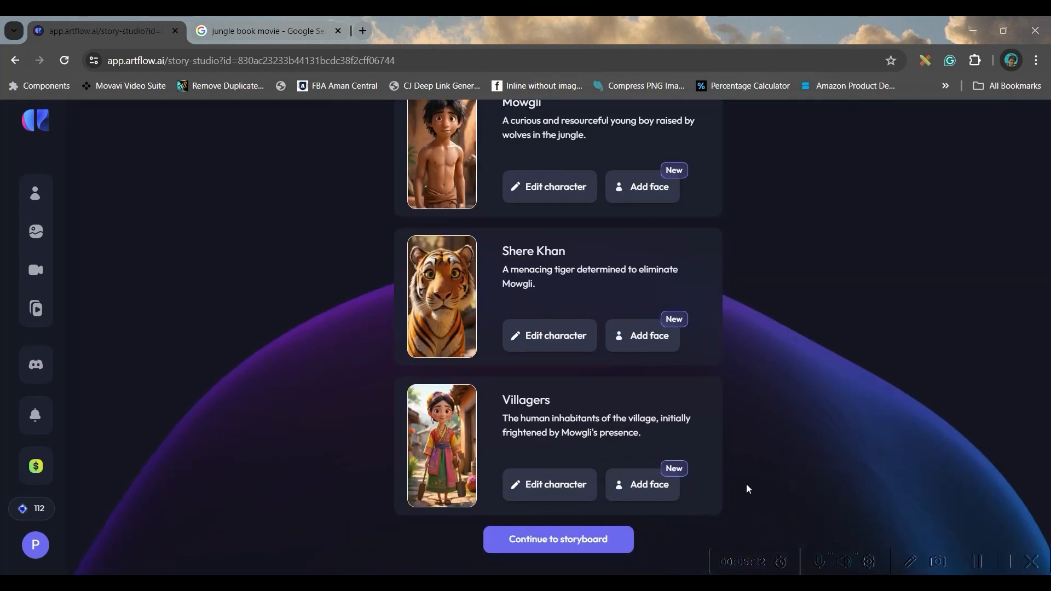
click(593, 539)
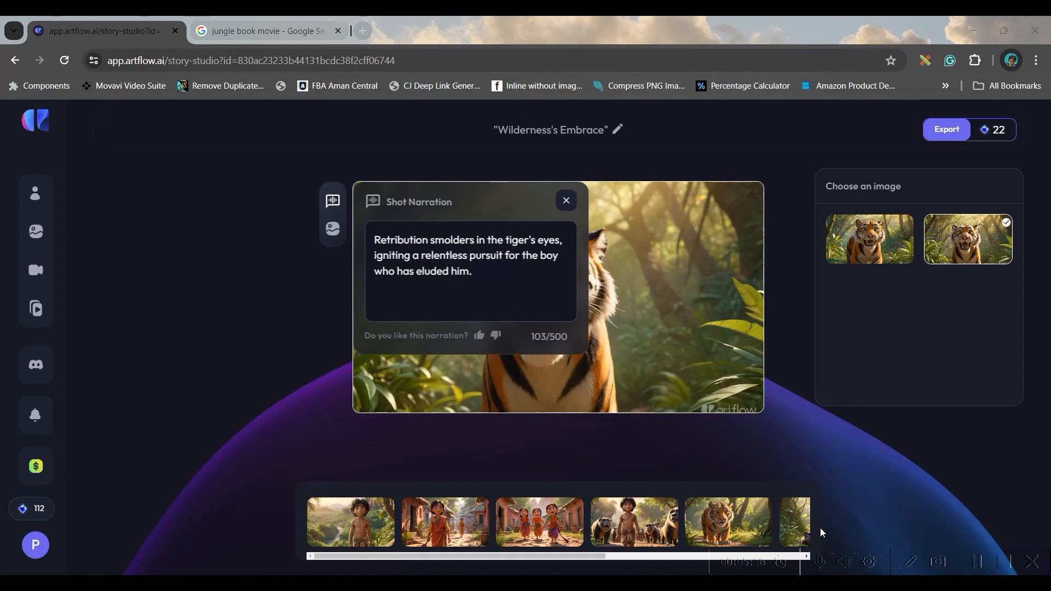
Step: Compare the two image options for the first jungle shot and the second village shot, keeping the originally selected image in each
click(354, 523)
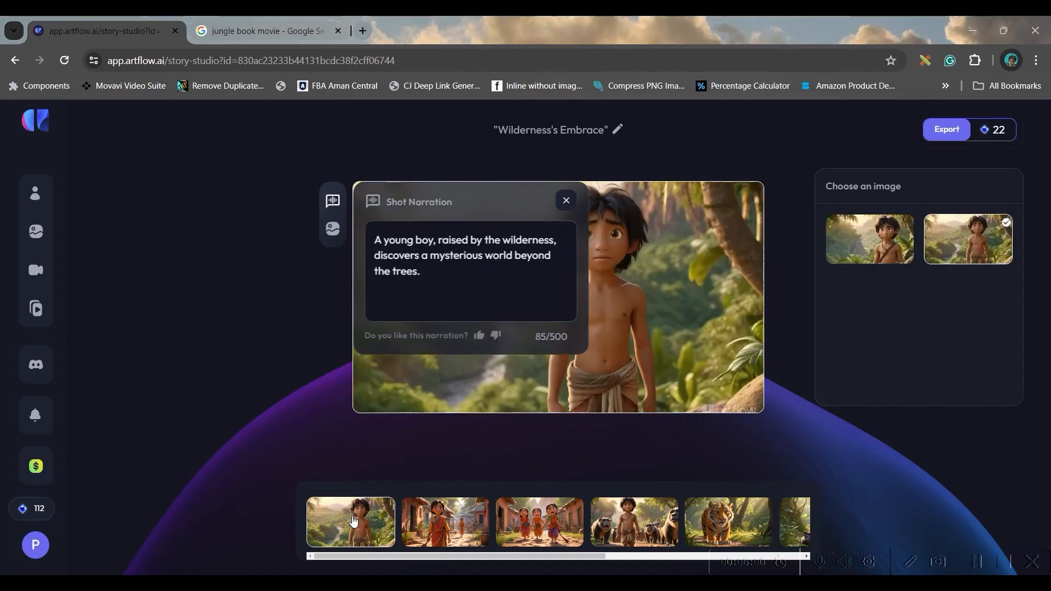
click(565, 201)
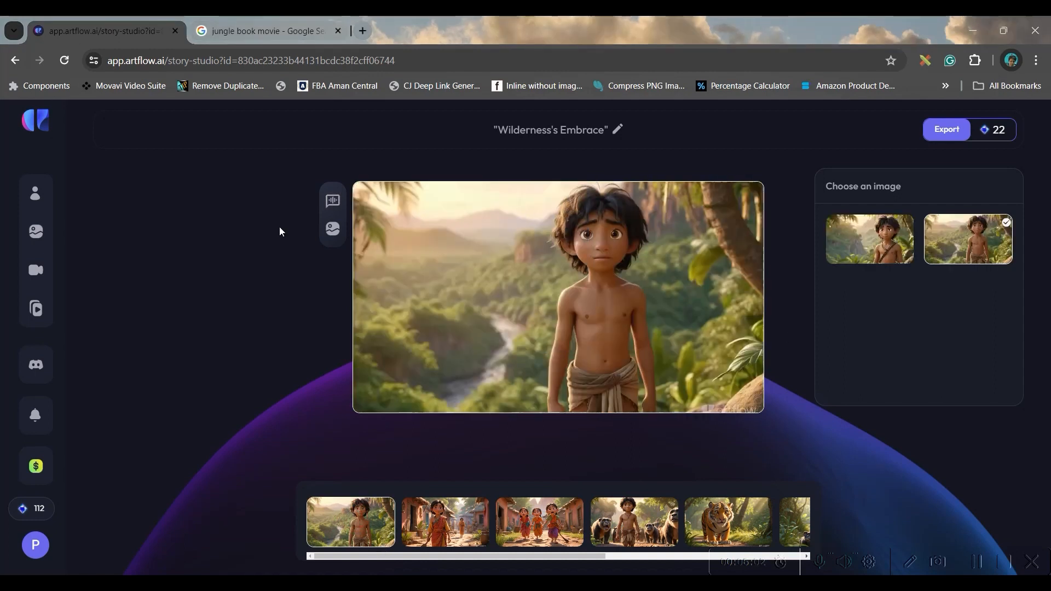
click(985, 252)
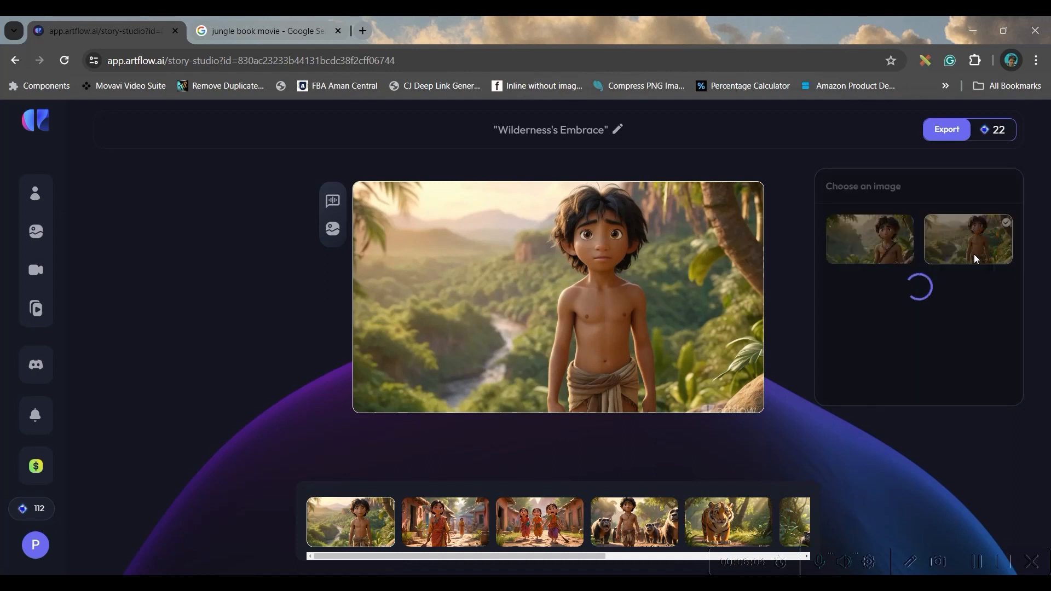
click(890, 247)
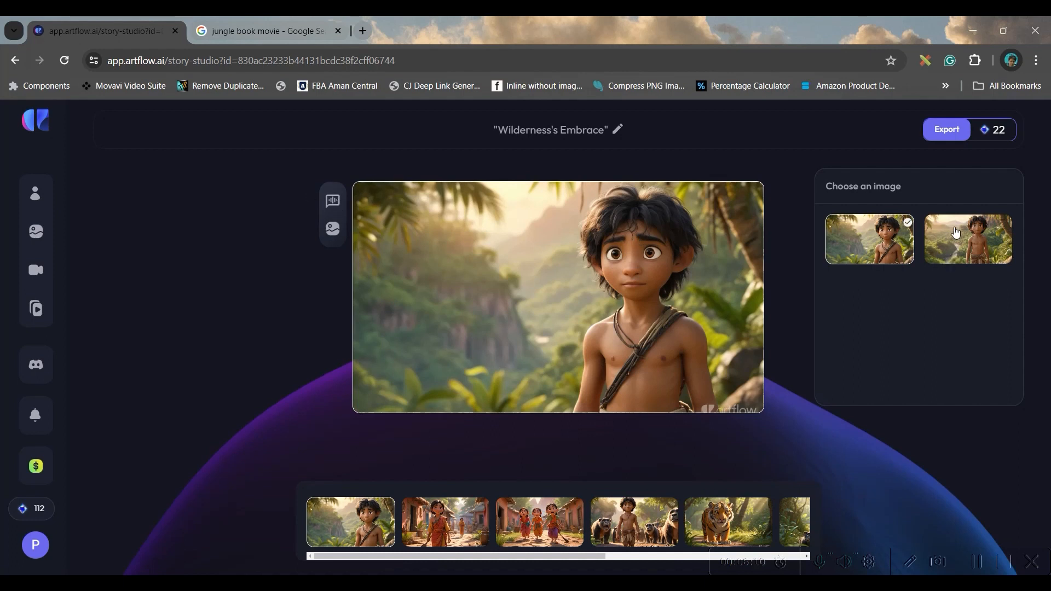
click(965, 250)
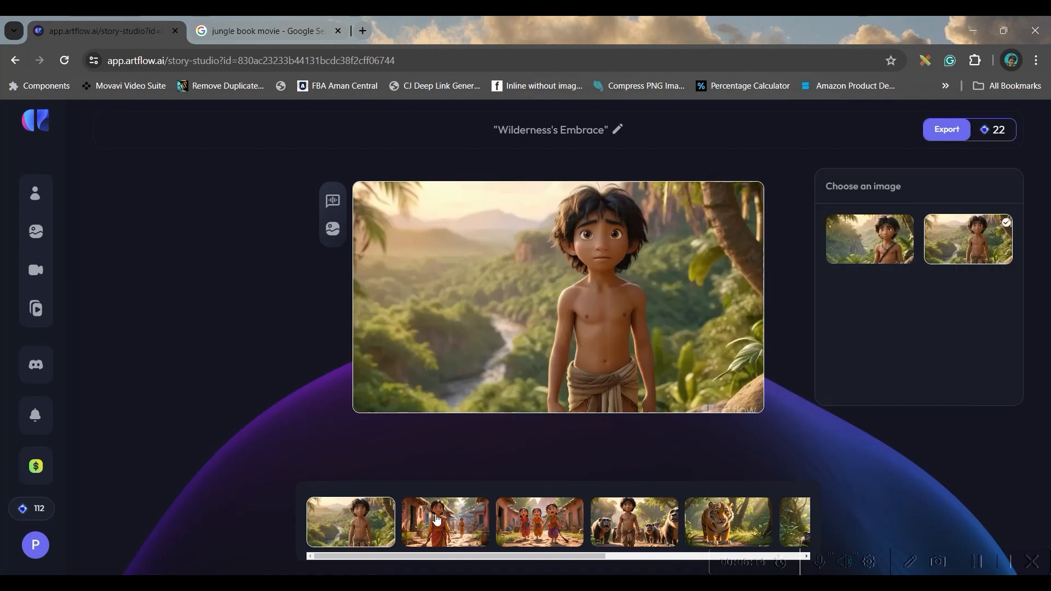
click(437, 520)
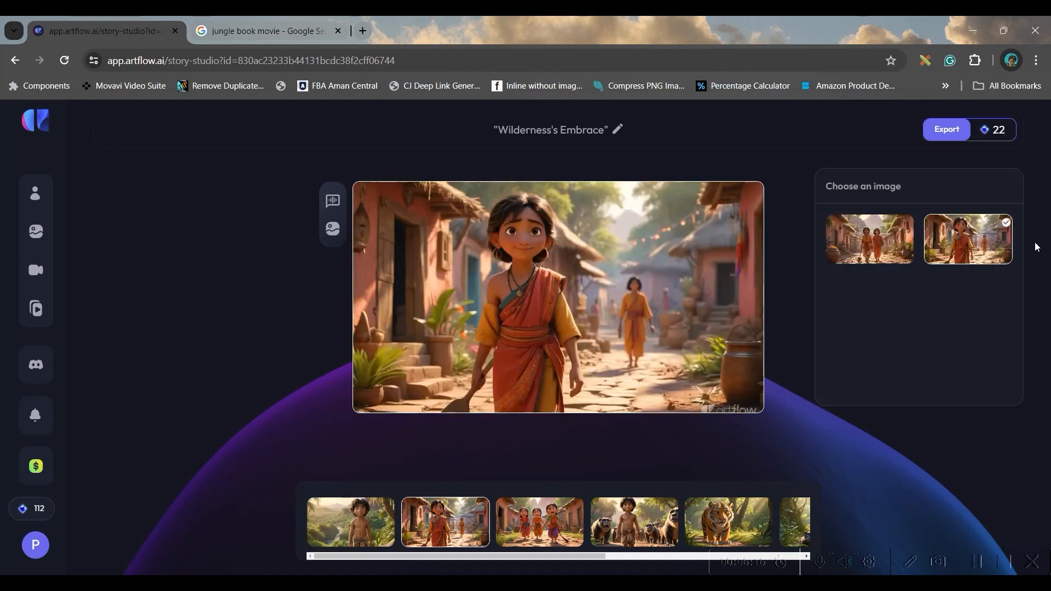
click(881, 244)
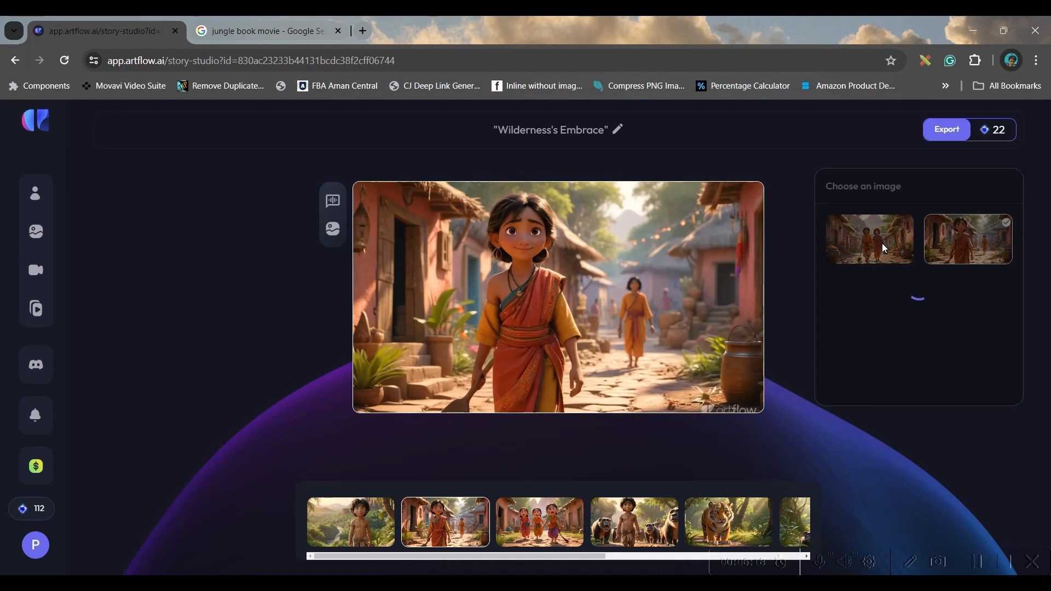
click(984, 238)
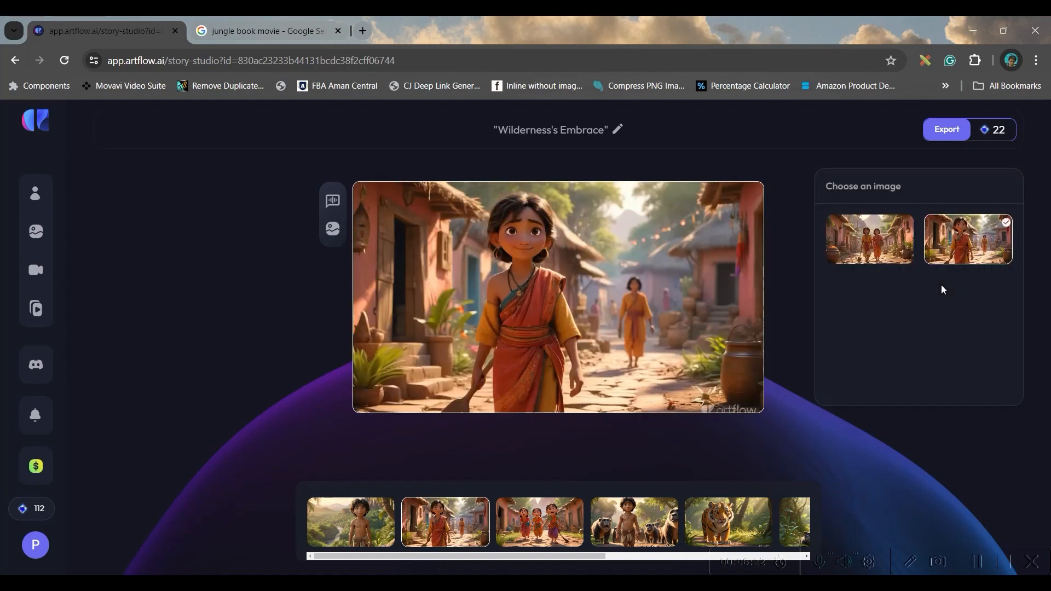
Step: Look over the remaining storyboard shots and examine the village shot's narration, character, activity and background settings
drag(599, 557, 800, 566)
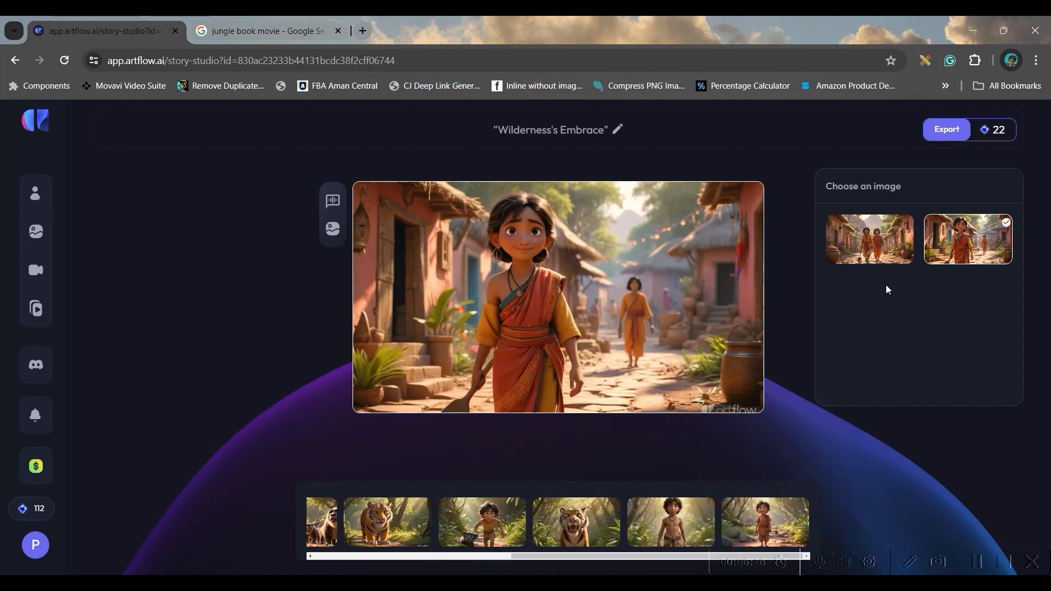
click(333, 203)
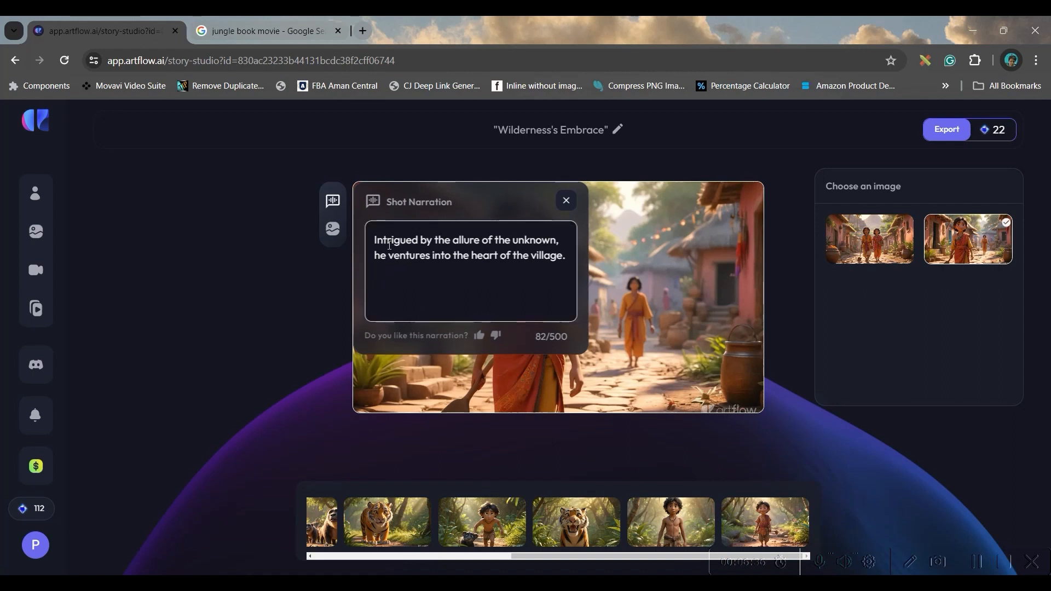
click(332, 228)
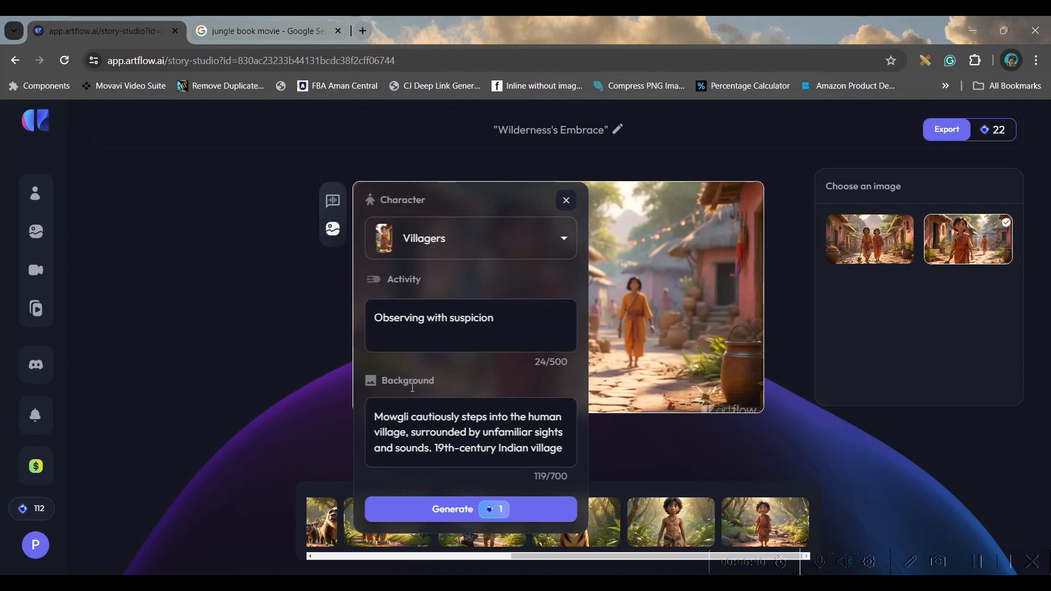
scroll(484, 495, down, 1)
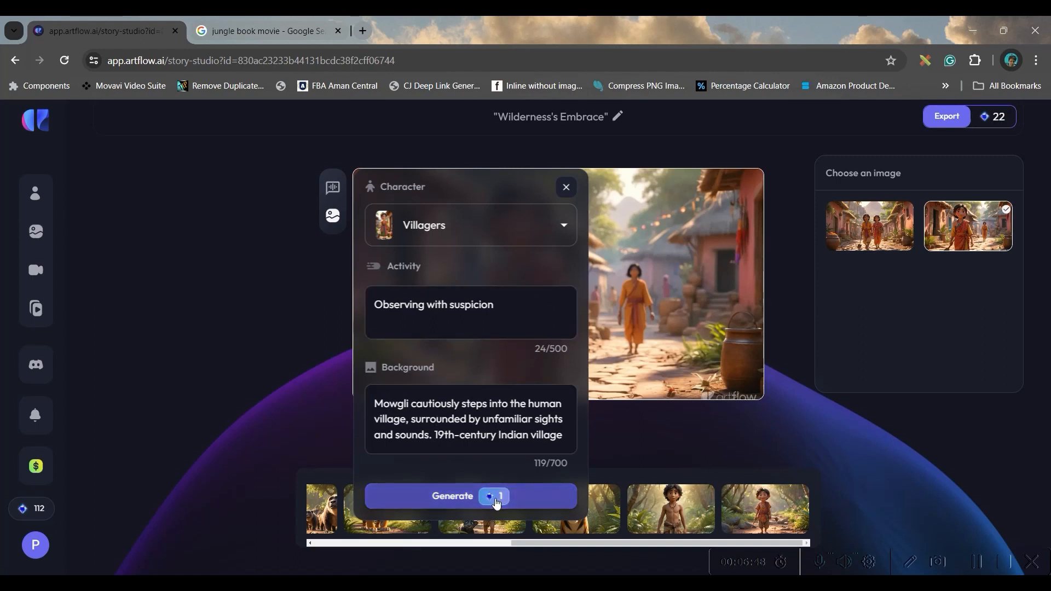
mouse_move(496, 501)
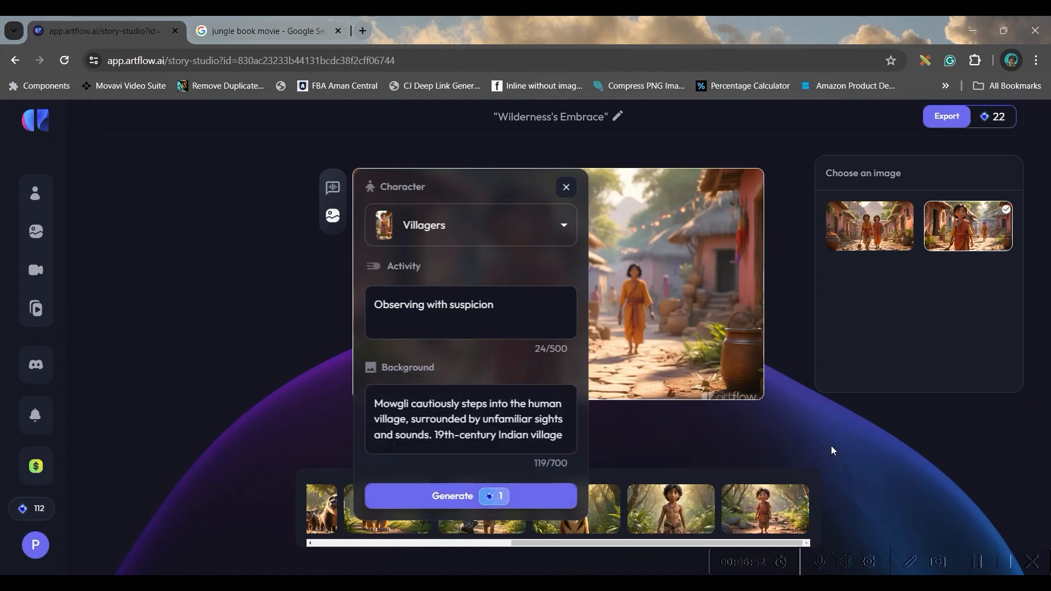
click(565, 188)
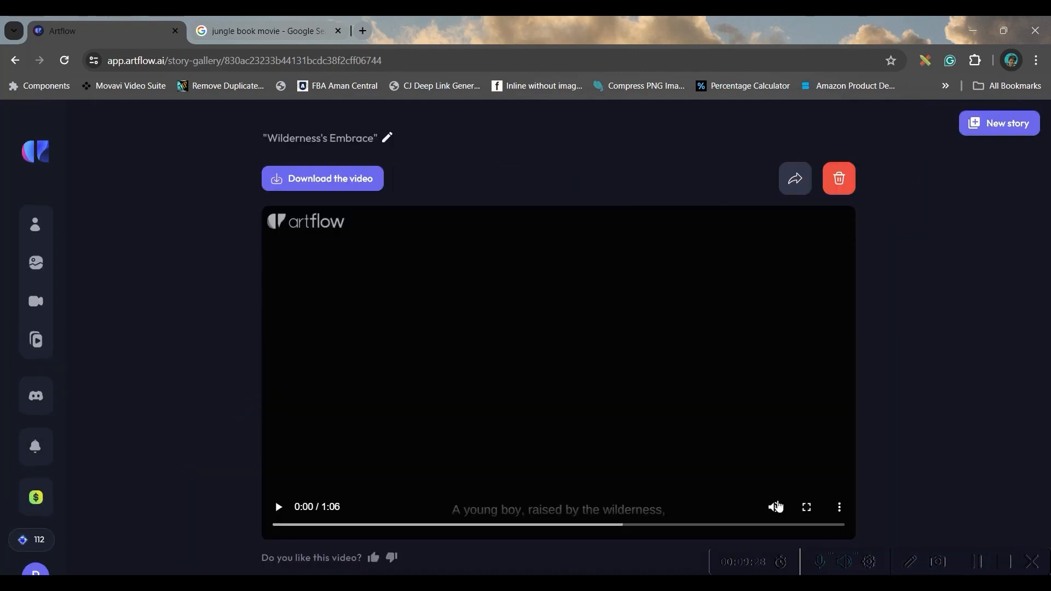
Step: Preview the exported "Wilderness's Embrace" video and download it without closed captions
click(278, 506)
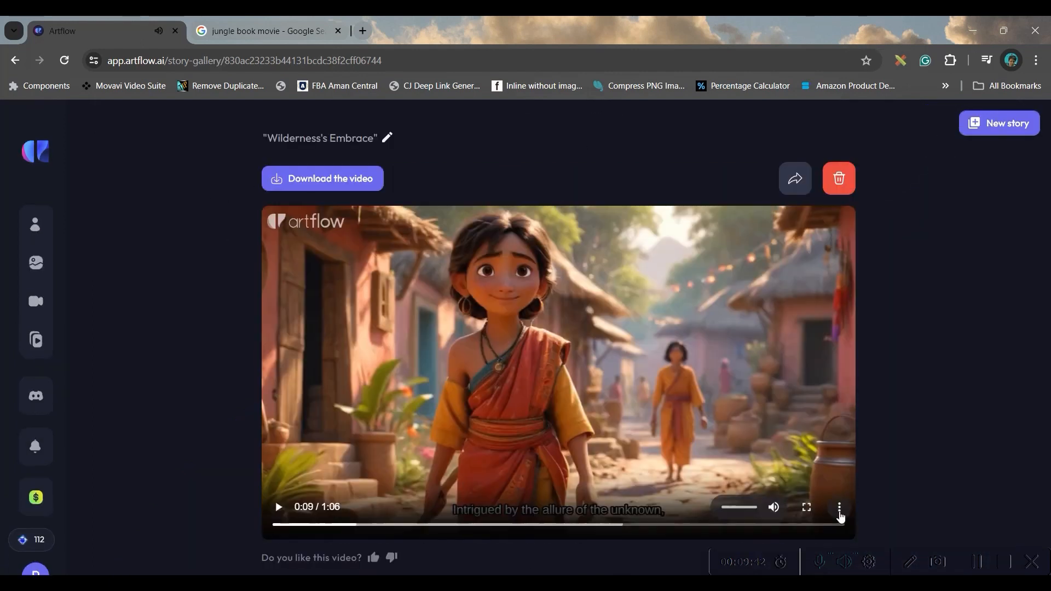
click(839, 509)
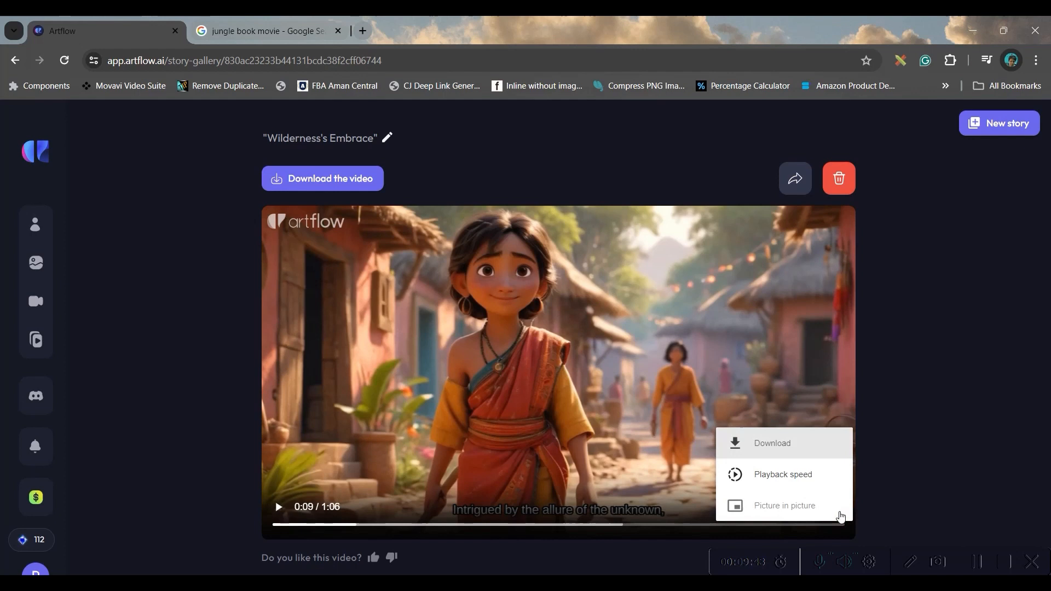
click(307, 181)
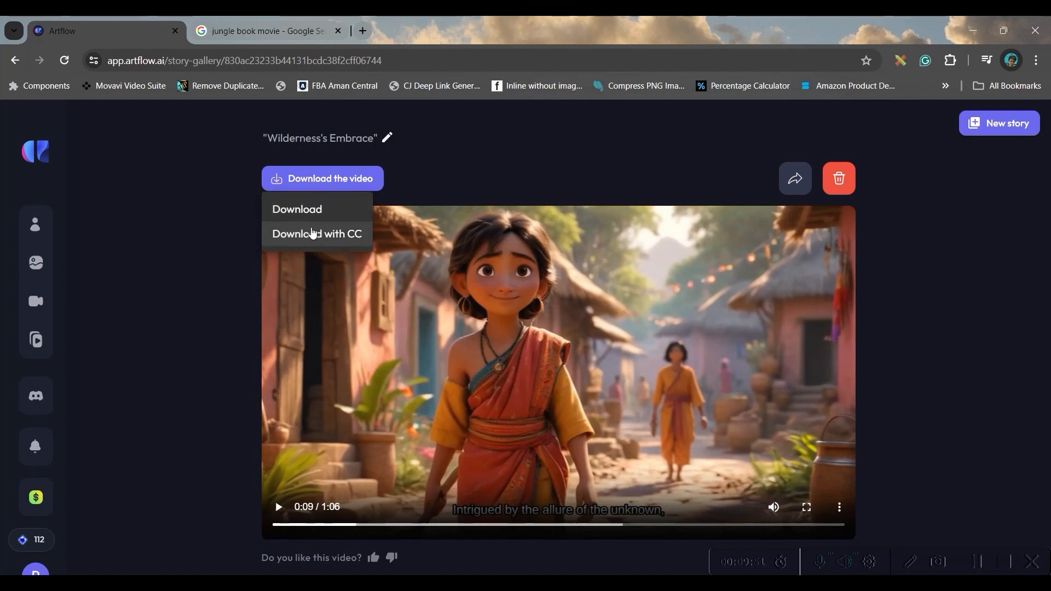
click(313, 213)
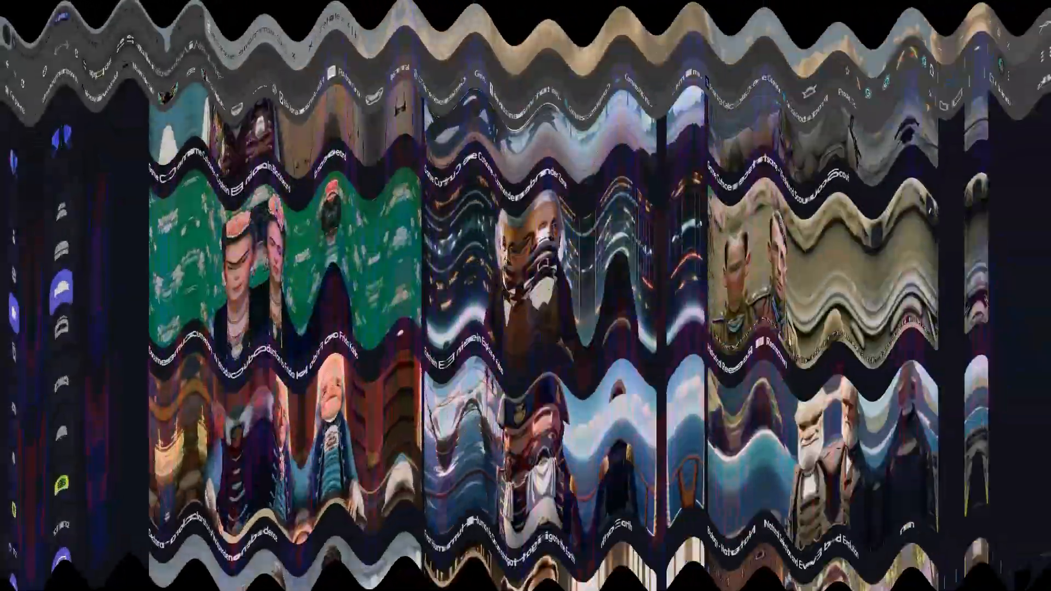
Step: Browse the showcase and template videos in the video gallery
mouse_move(816, 272)
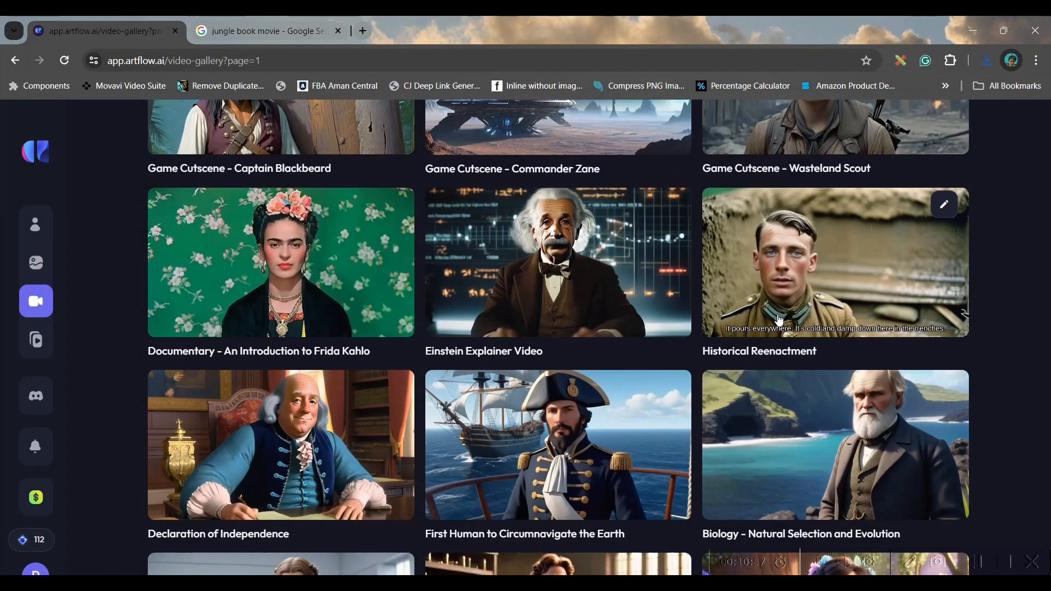
scroll(779, 323, up, 10)
scroll(782, 333, up, 5)
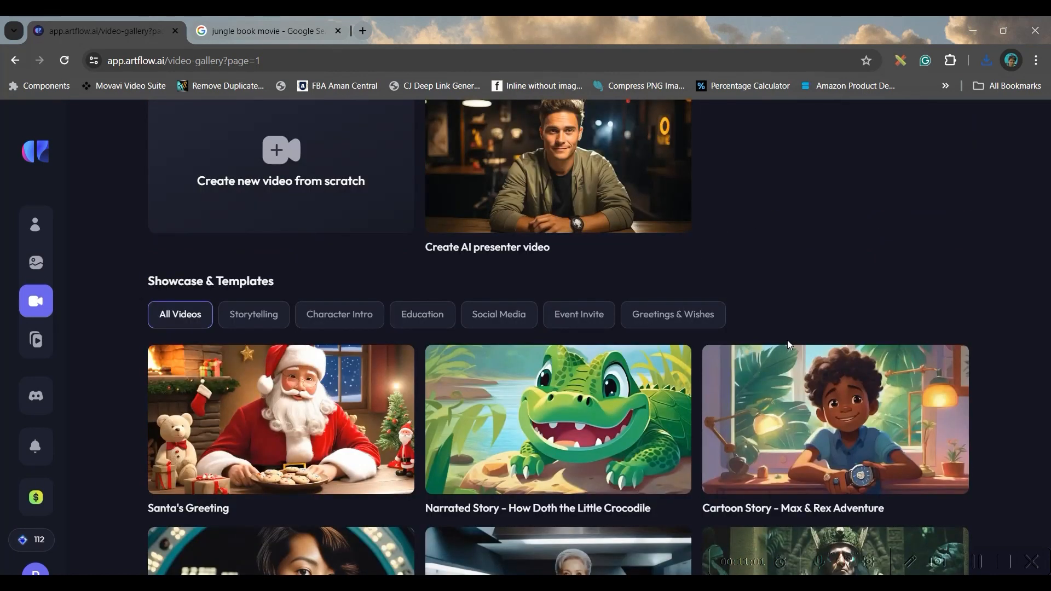
scroll(837, 395, down, 4)
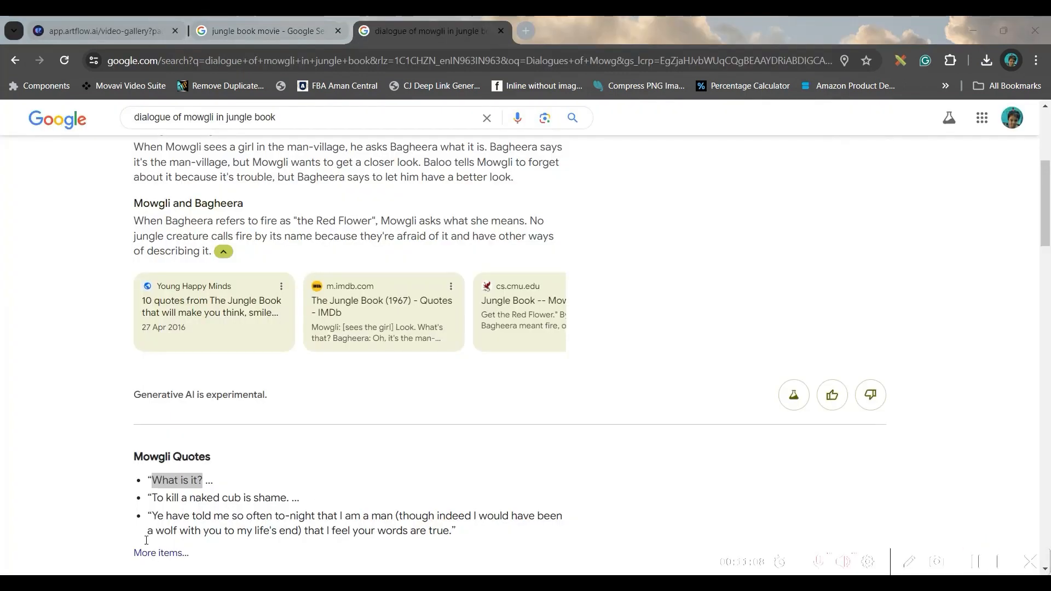
Step: In the Google results for Mowgli's dialogue, select the quote "What is it?" and return to Artflow's video gallery
scroll(205, 472, down, 3)
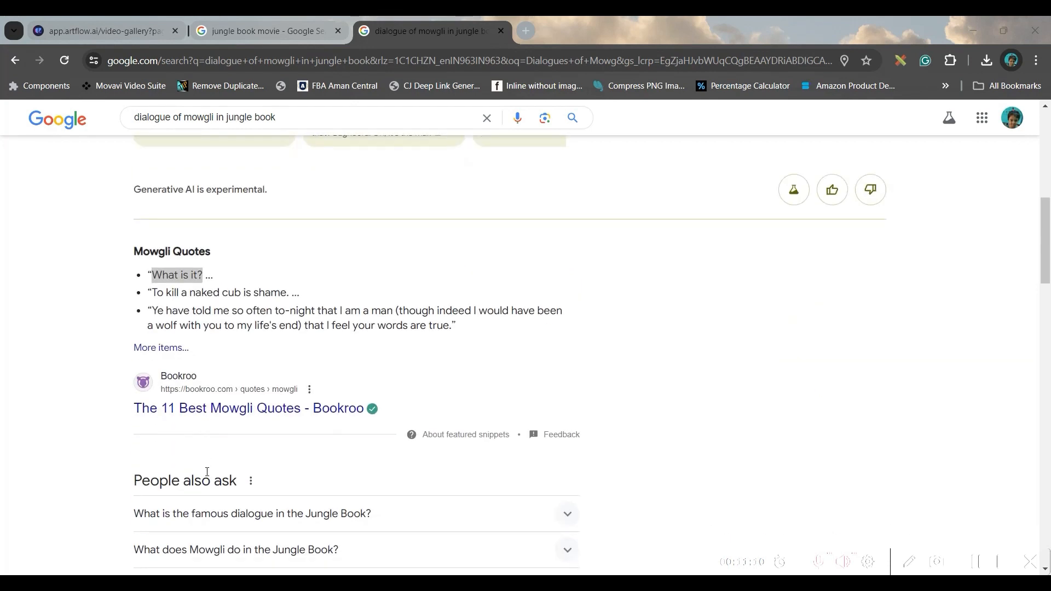
mouse_move(205, 272)
mouse_down()
mouse_move(142, 274)
mouse_move(208, 277)
mouse_up()
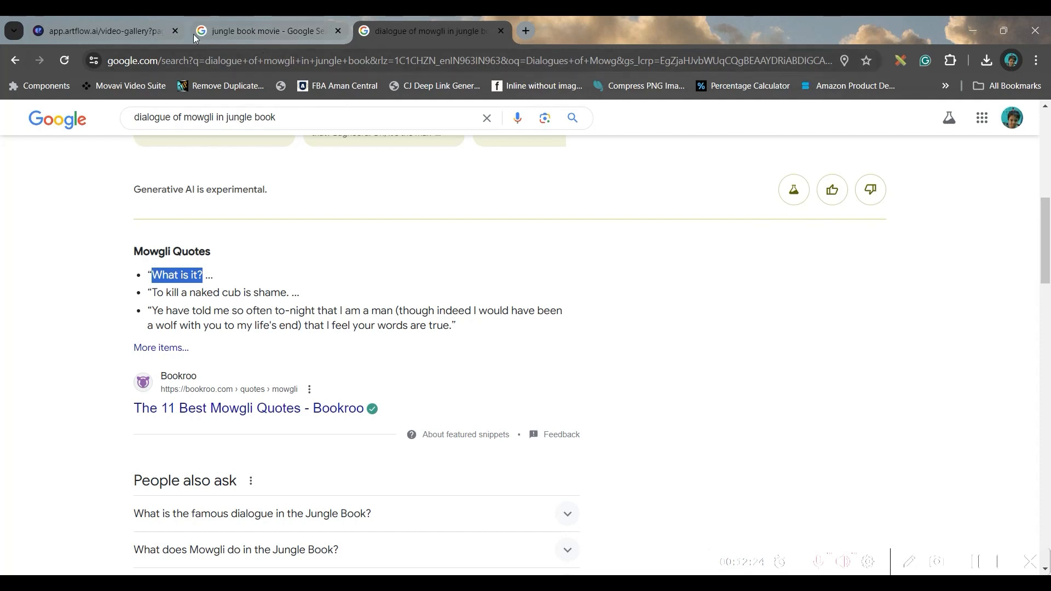
click(113, 31)
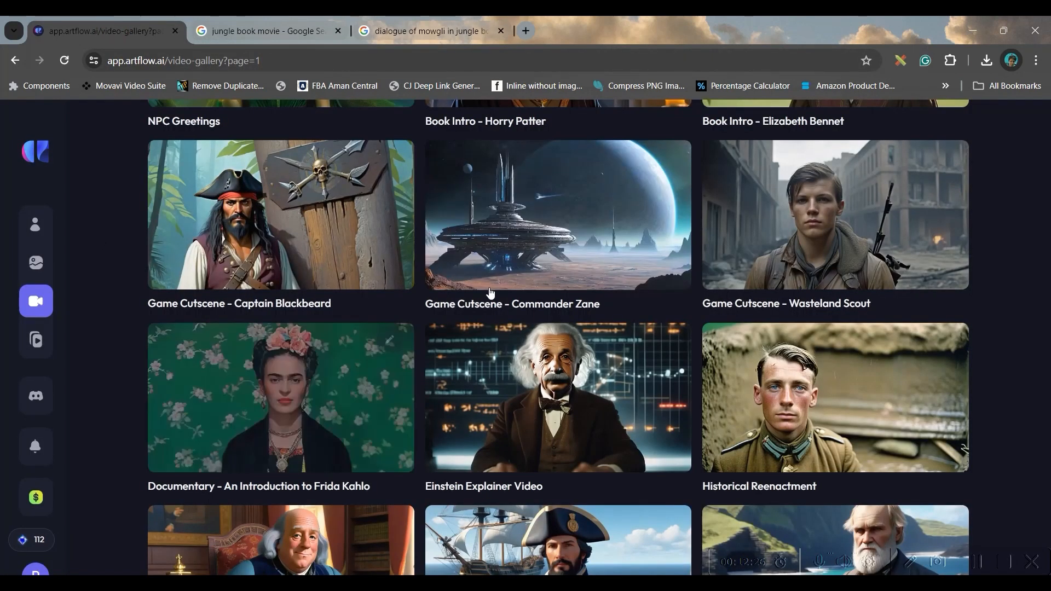
Step: Start creating a new video from scratch in the video gallery
scroll(492, 238, up, 9)
scroll(492, 238, up, 6)
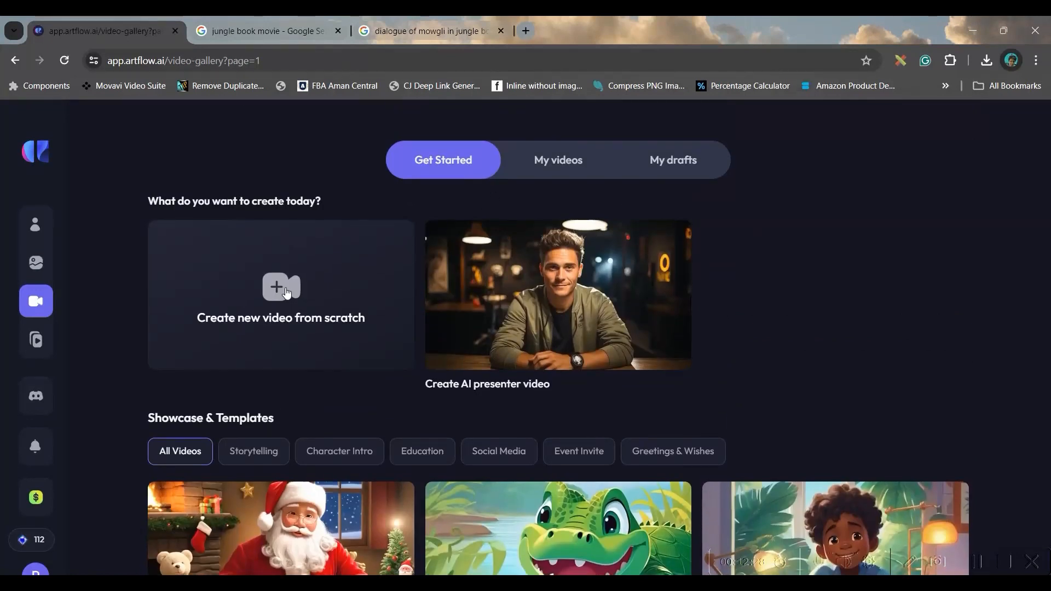
click(286, 289)
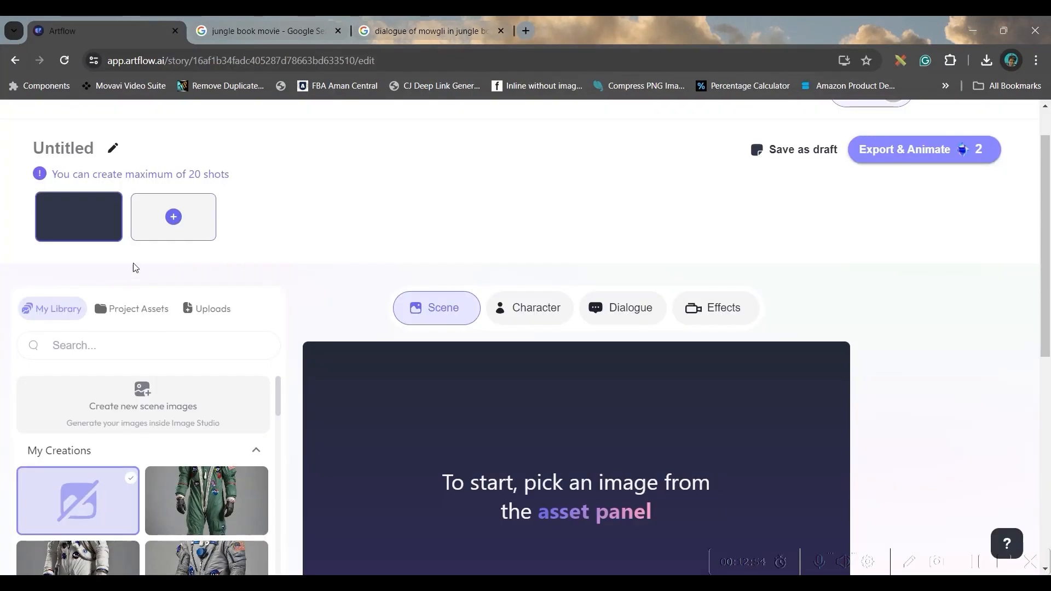
Step: Upload the image Snapshot_3.PNG and use it as the scene image of the first shot
click(228, 314)
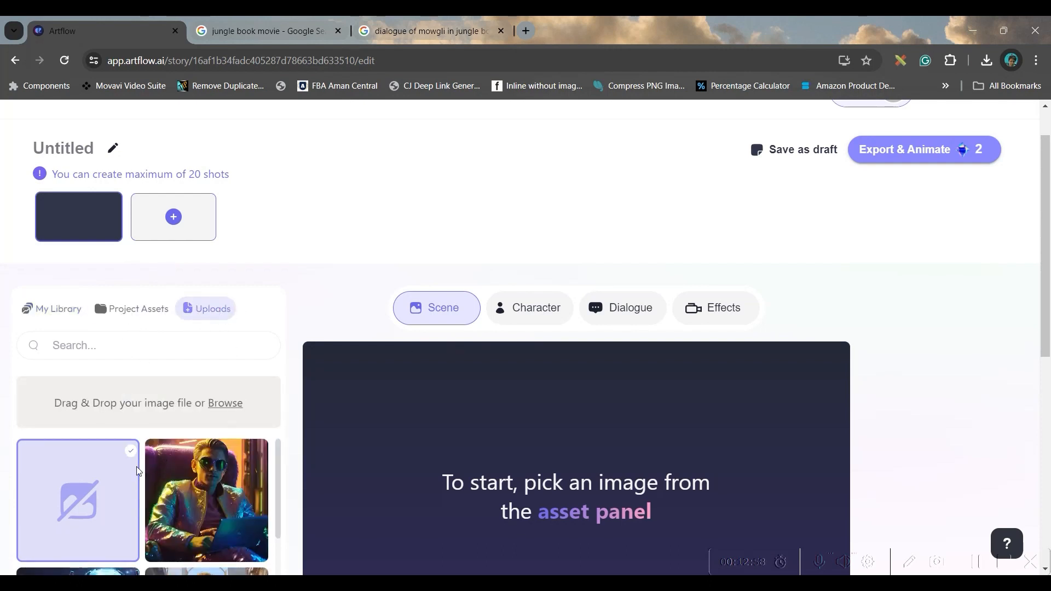
click(225, 403)
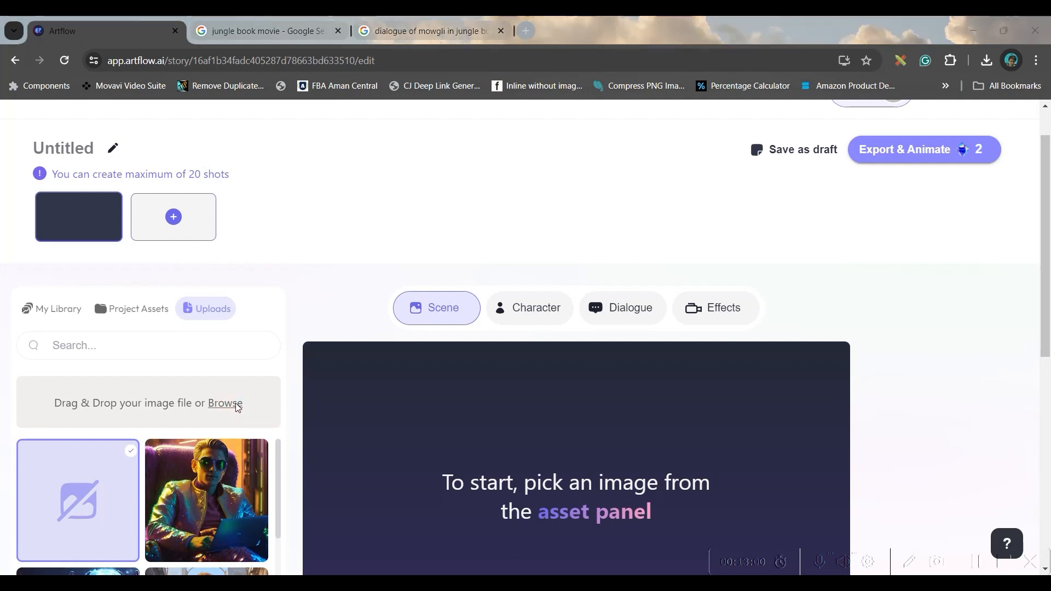
click(285, 169)
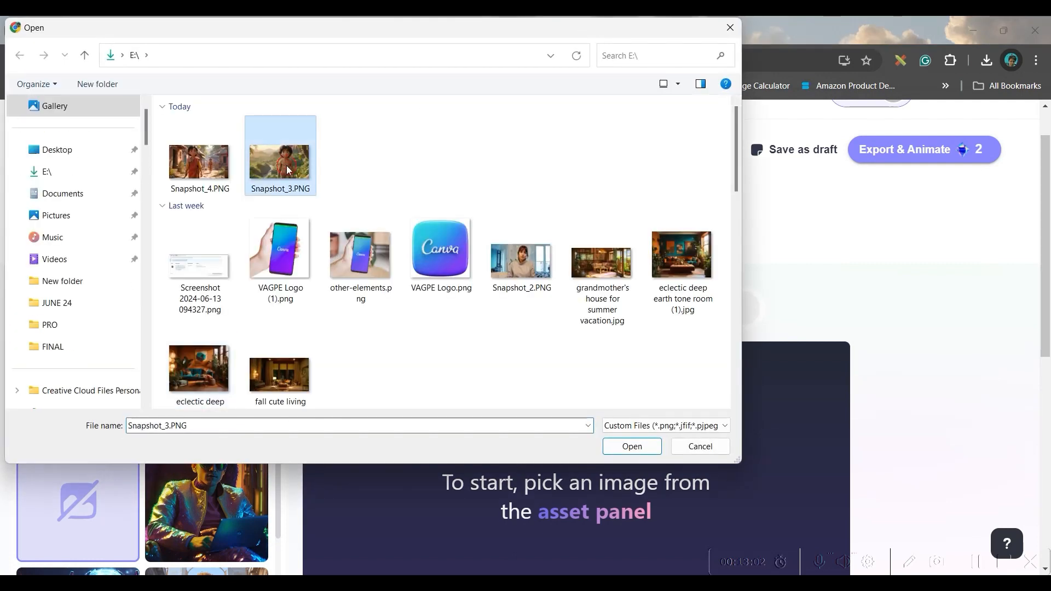
click(639, 452)
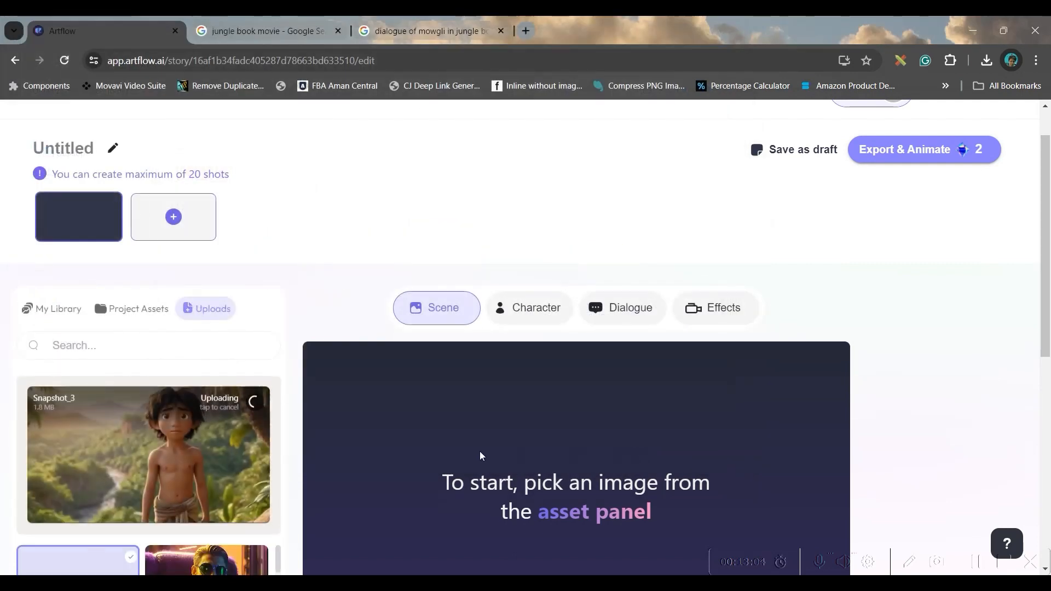
scroll(521, 438, down, 2)
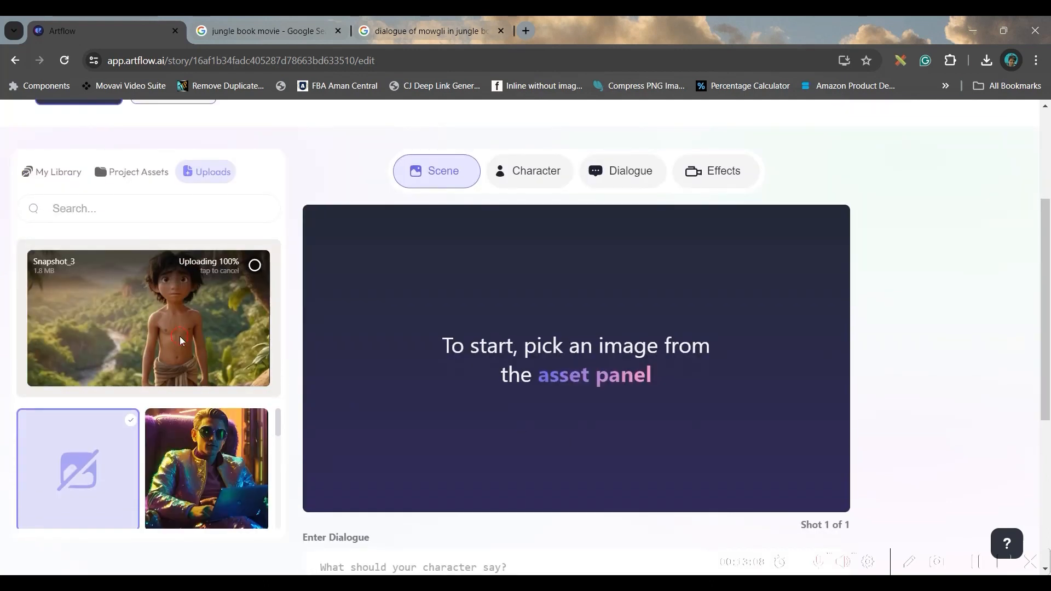
click(244, 349)
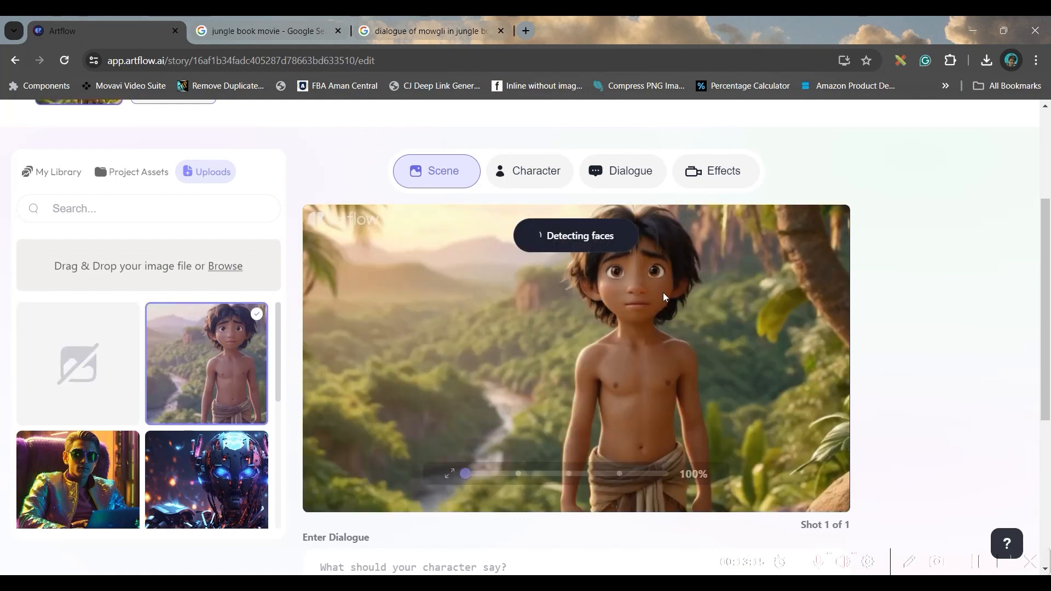
Step: Display all dialogue voices and enter the Mowgli quote "What is it? ..." from the Google results as the shot's dialogue
click(616, 171)
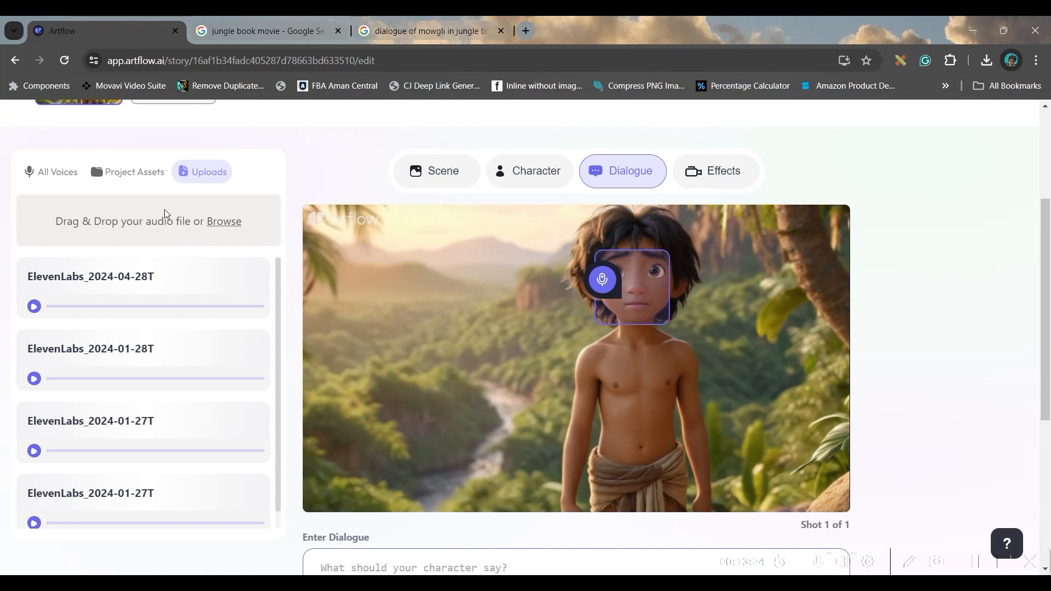
click(124, 177)
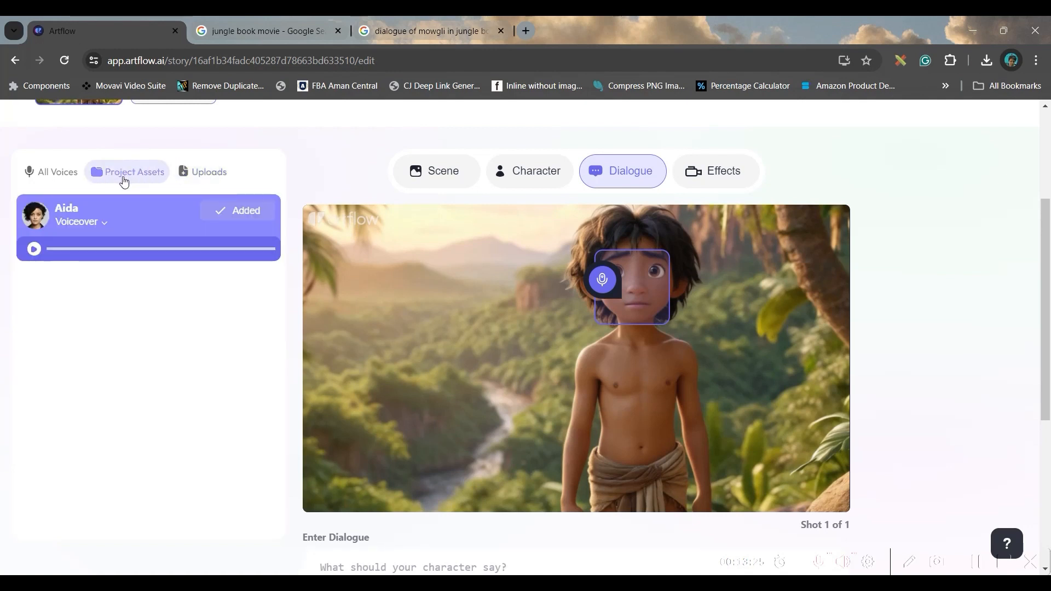
click(52, 177)
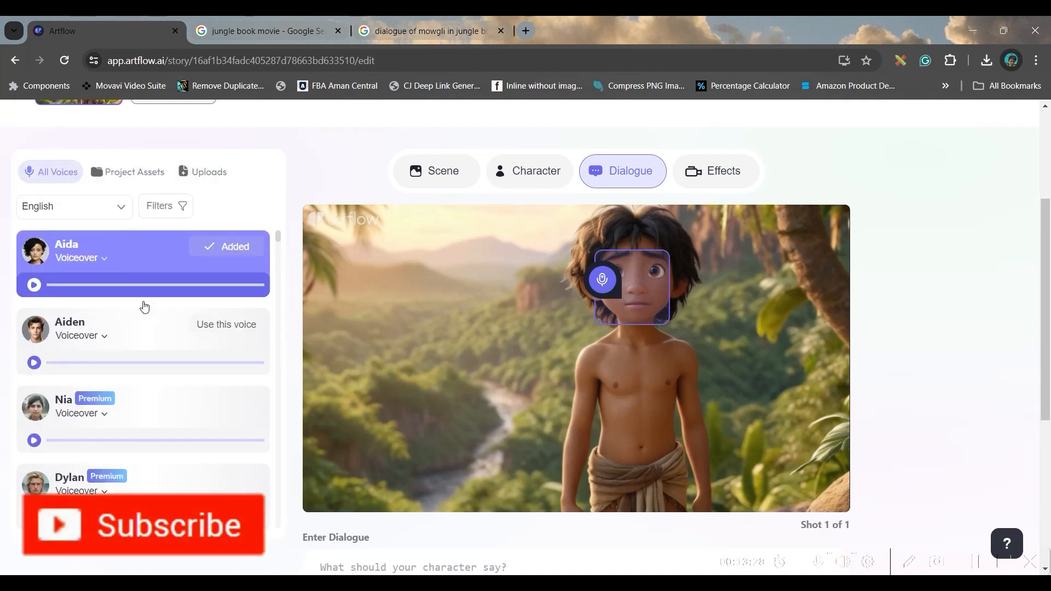
scroll(460, 480, down, 5)
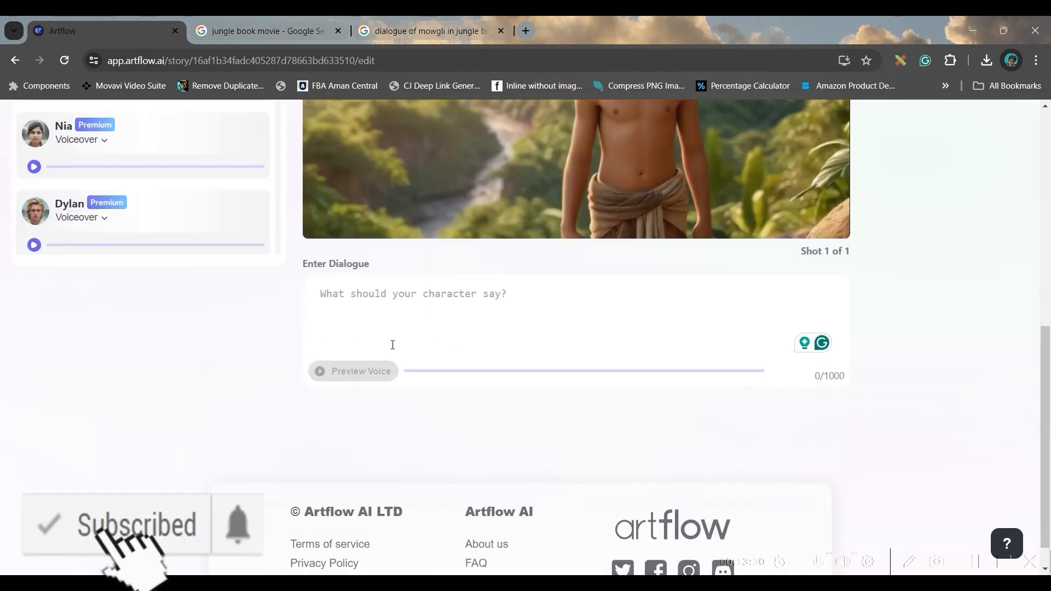
click(393, 300)
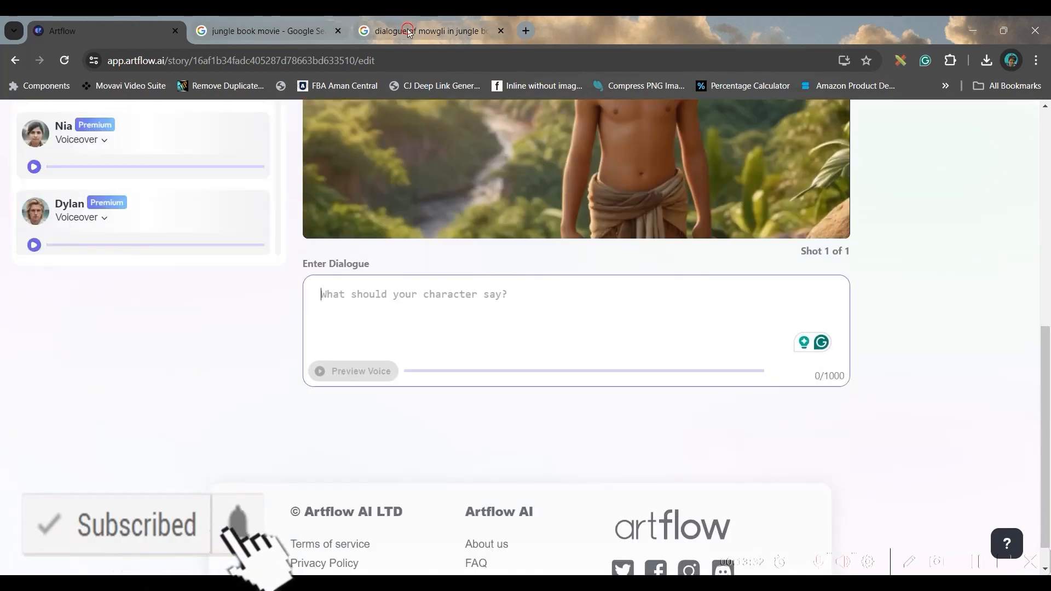
drag(422, 31, 341, 39)
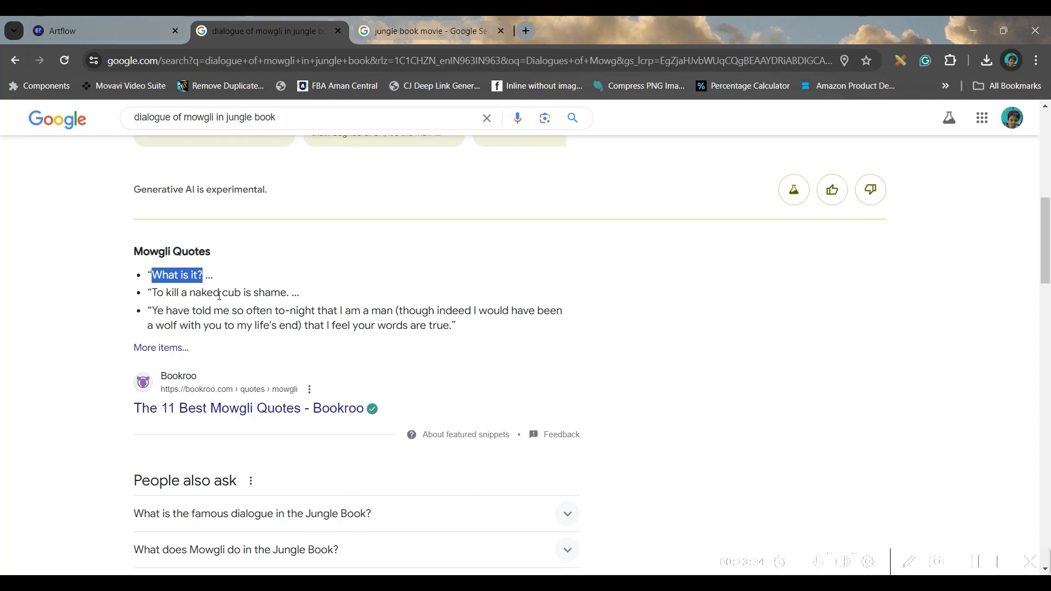
key(ctrl+shift+Tab)
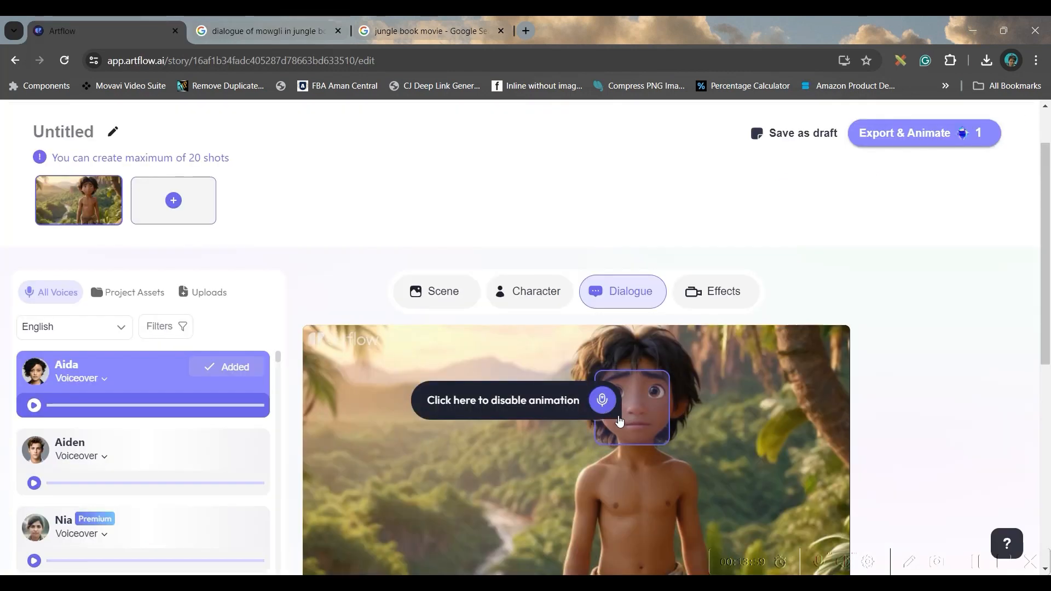
Step: Turn the animation of Mowgli's face off and back on while checking the entered dialogue
scroll(606, 404, down, 6)
scroll(600, 400, up, 6)
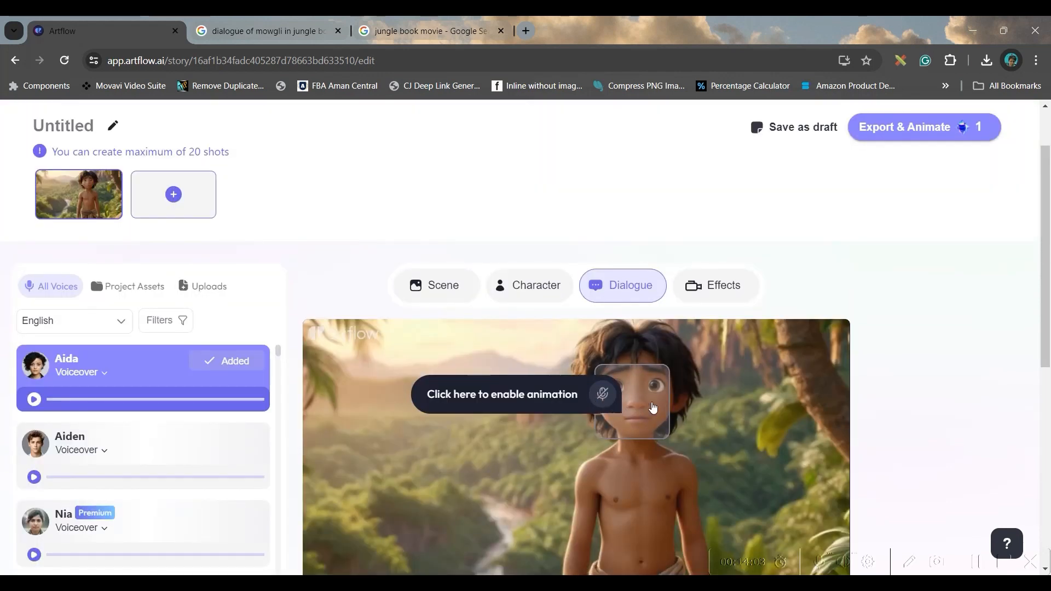
scroll(609, 402, down, 6)
scroll(617, 412, up, 4)
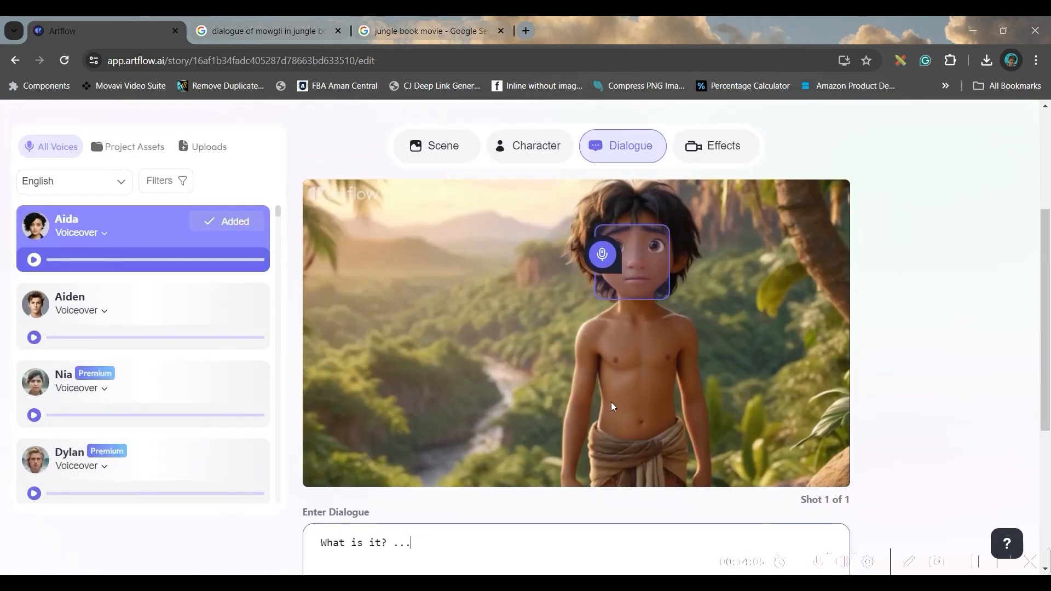
Step: Assign the English voice Elliot after sampling others, and change the dialogue to "What is it? It seems to be a wonderland!"
mouse_move(120, 325)
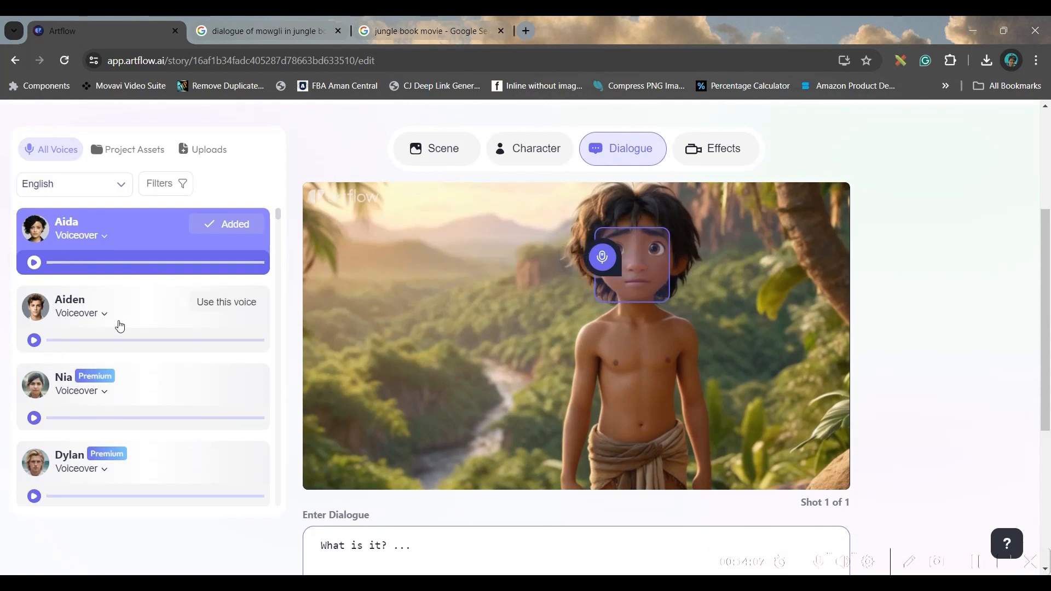
click(34, 341)
scroll(82, 427, down, 10)
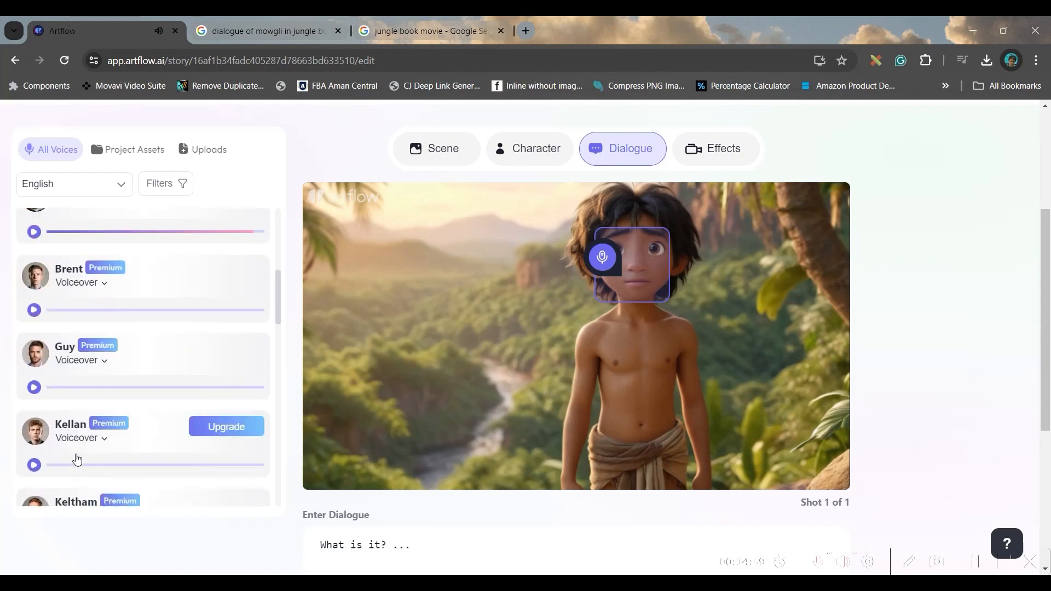
scroll(115, 335, up, 8)
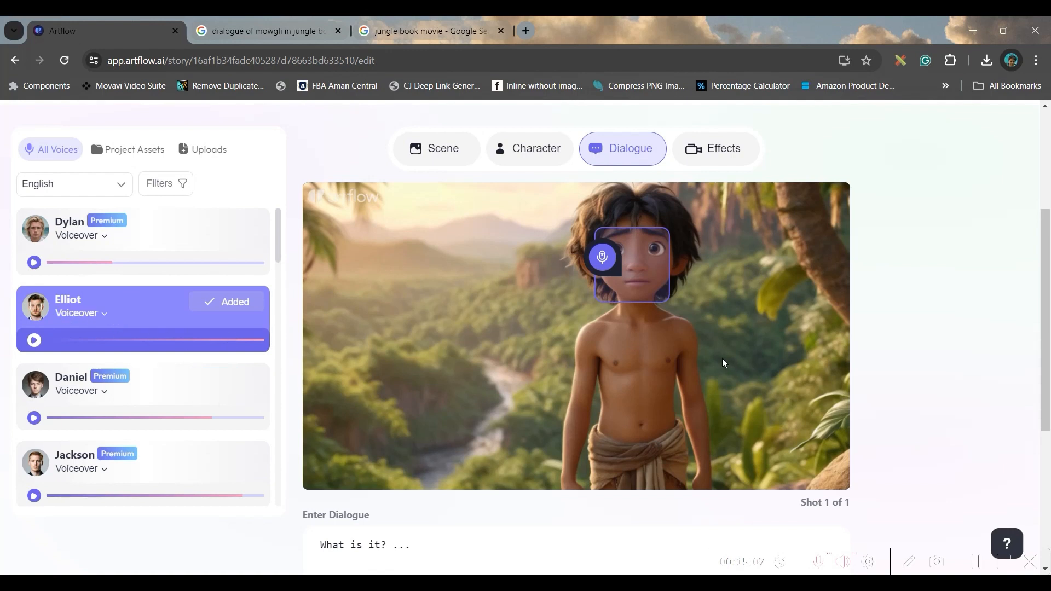
scroll(629, 378, down, 5)
click(378, 343)
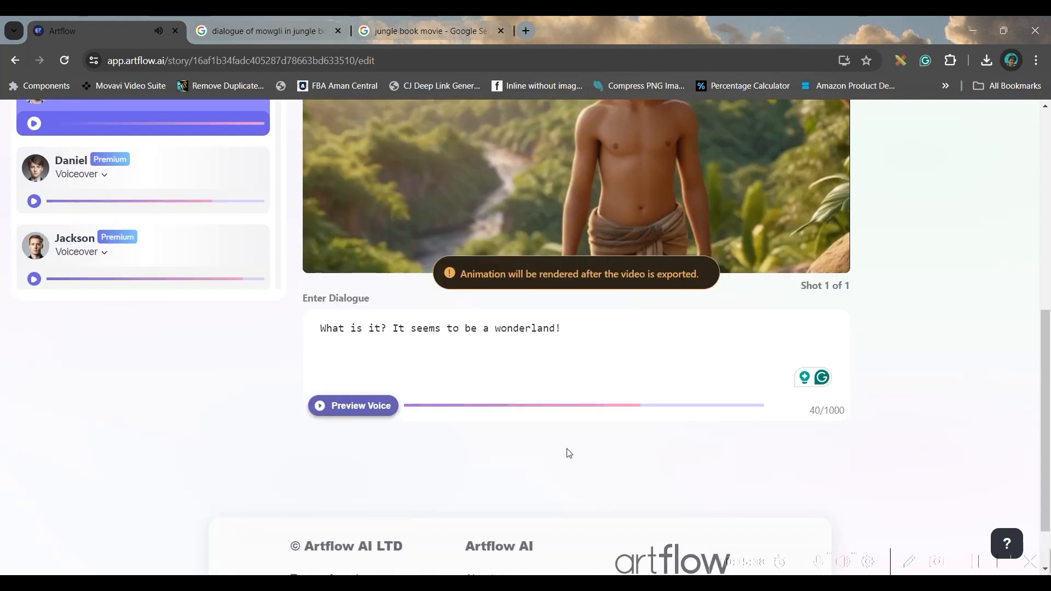
Step: Check the export cost and export the animated video as "Mowgli 1st DL"
scroll(915, 502, up, 6)
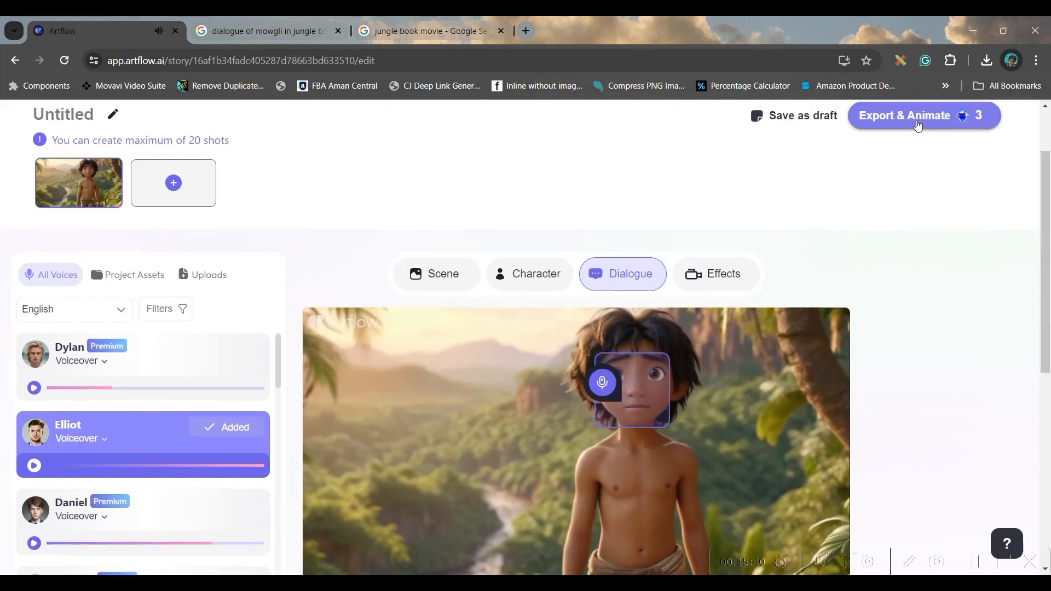
mouse_move(916, 120)
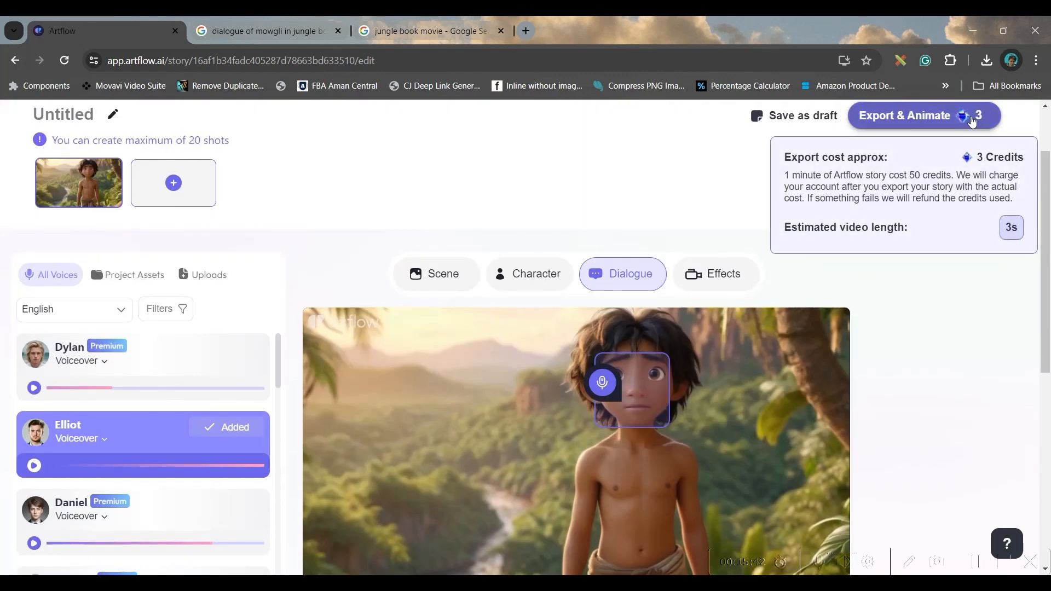
click(920, 119)
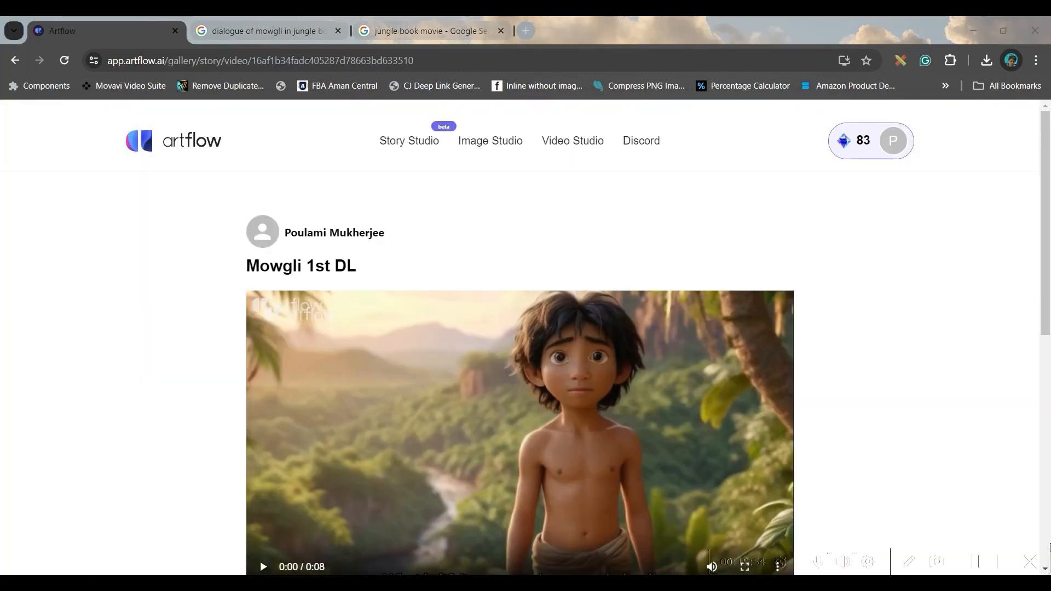
Step: Download the exported "Mowgli 1st DL" video without closed captions
scroll(506, 347, down, 5)
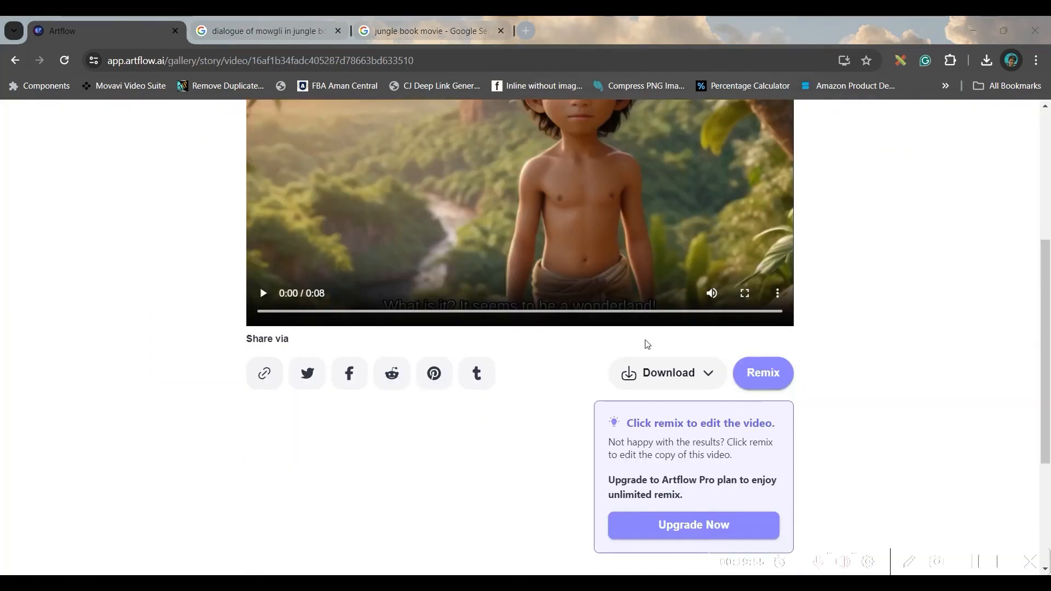
click(666, 372)
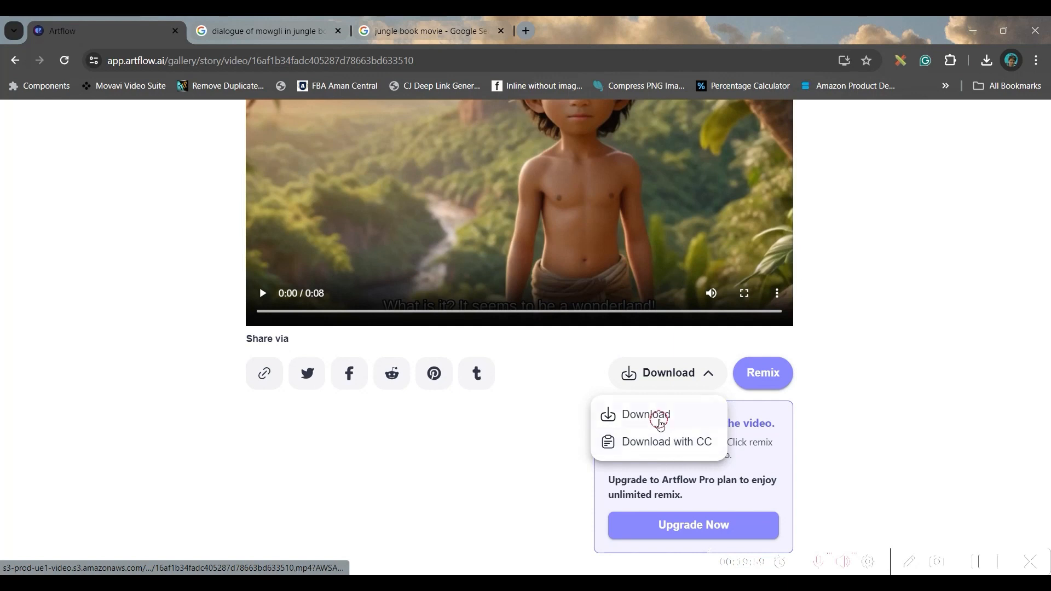
click(658, 422)
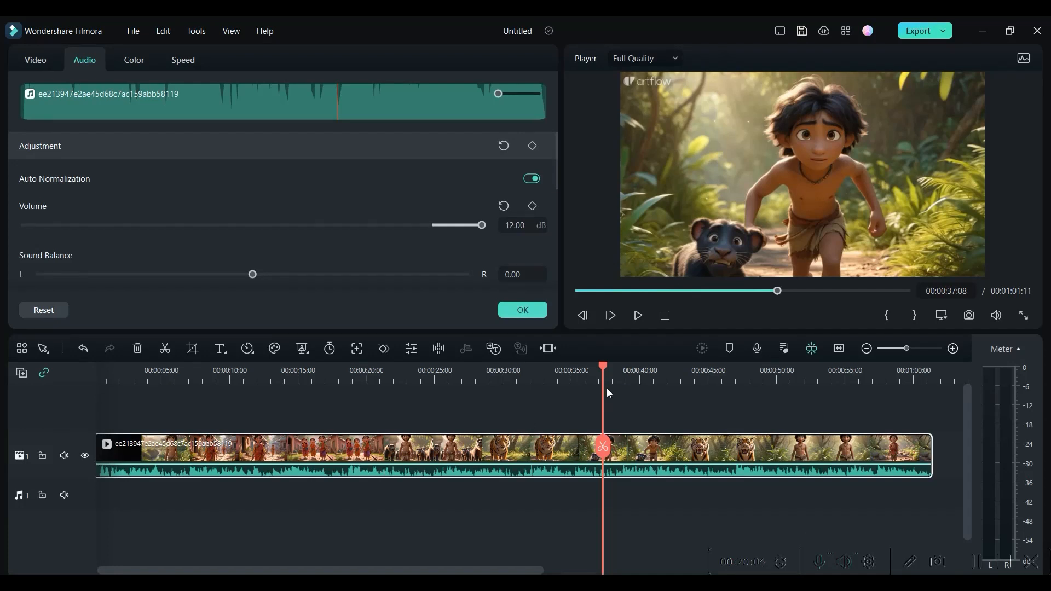
Step: In Filmora, split the Jungle Book story clip on the timeline at 00:00:05:08
drag(604, 369, 95, 369)
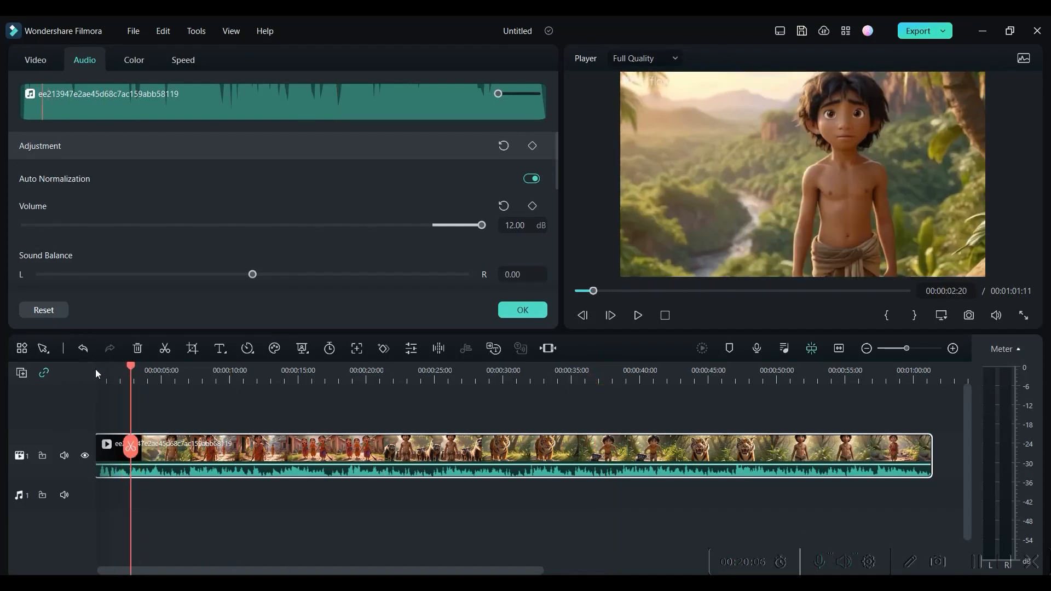
click(167, 370)
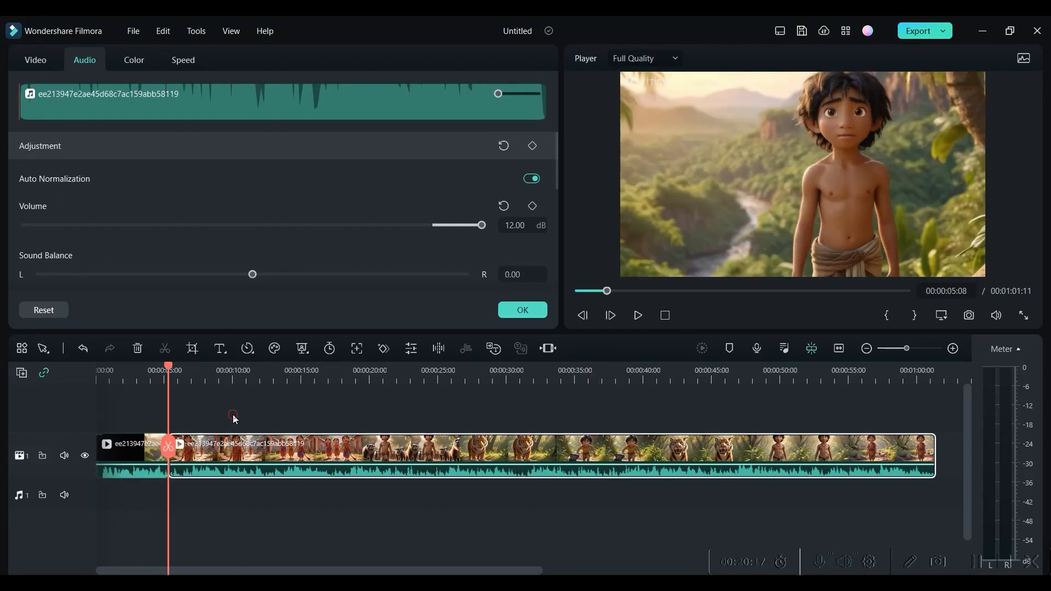
click(168, 446)
Step: Import the downloaded Mowgli dialogue video and insert it at the split between the two story clips
click(175, 161)
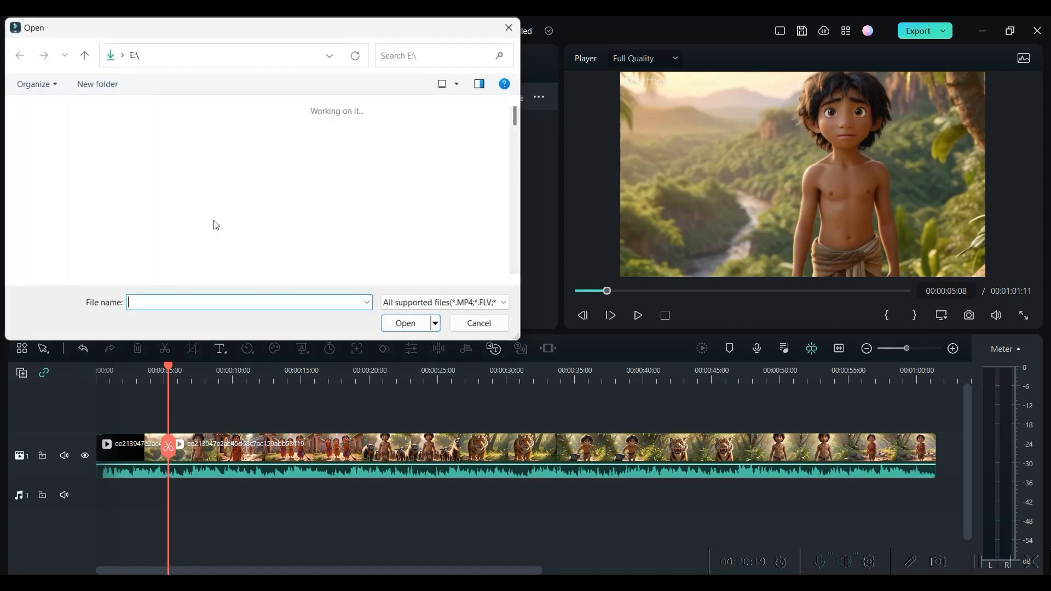
click(195, 167)
click(405, 323)
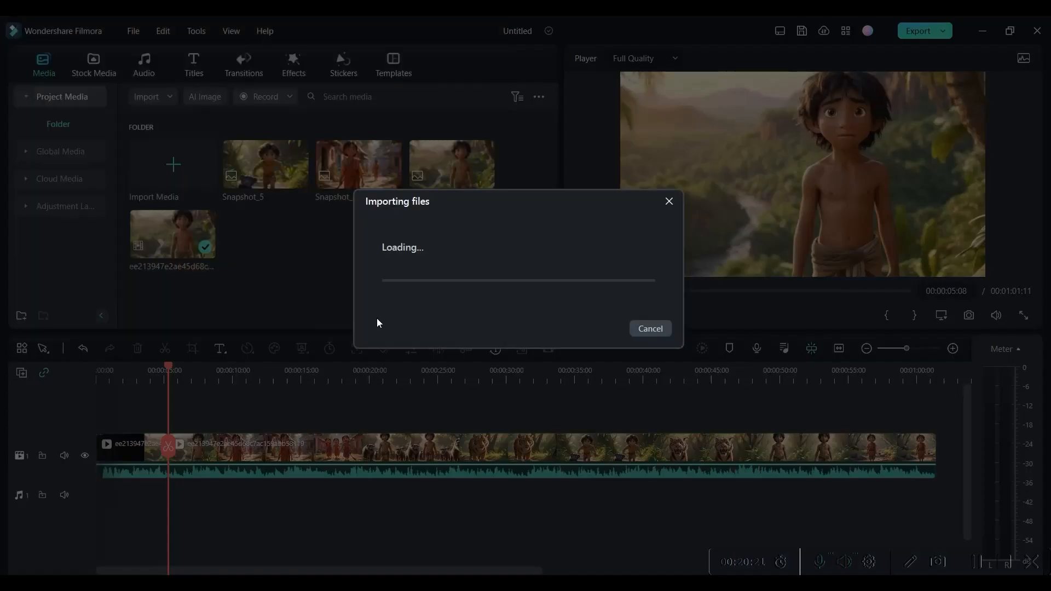
drag(265, 163, 171, 452)
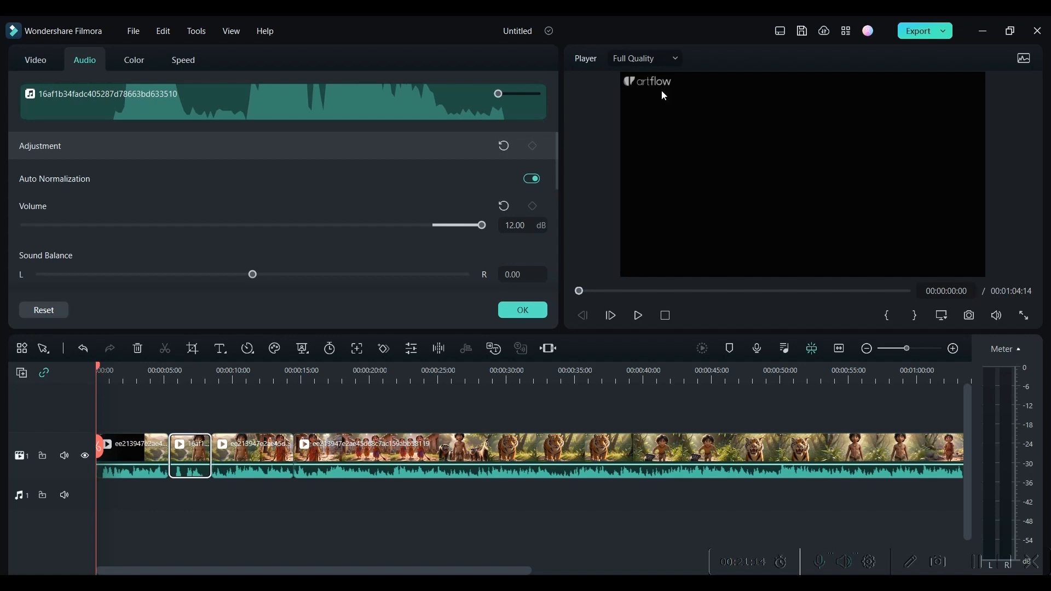
Step: Add the Mosaic video effect over the artflow watermark and extend it along the timeline above the video clips
click(465, 408)
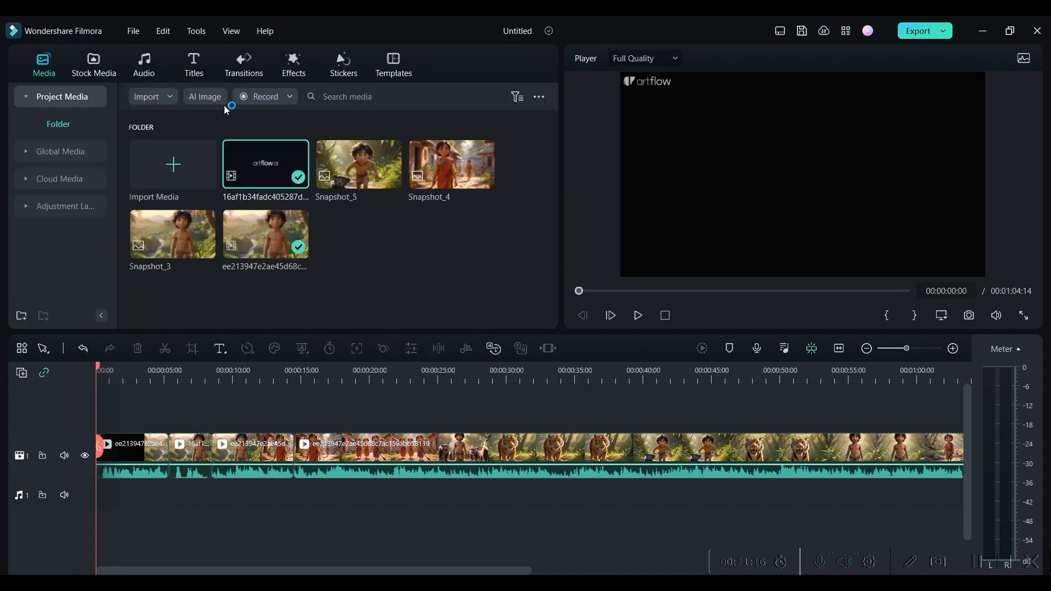
click(294, 63)
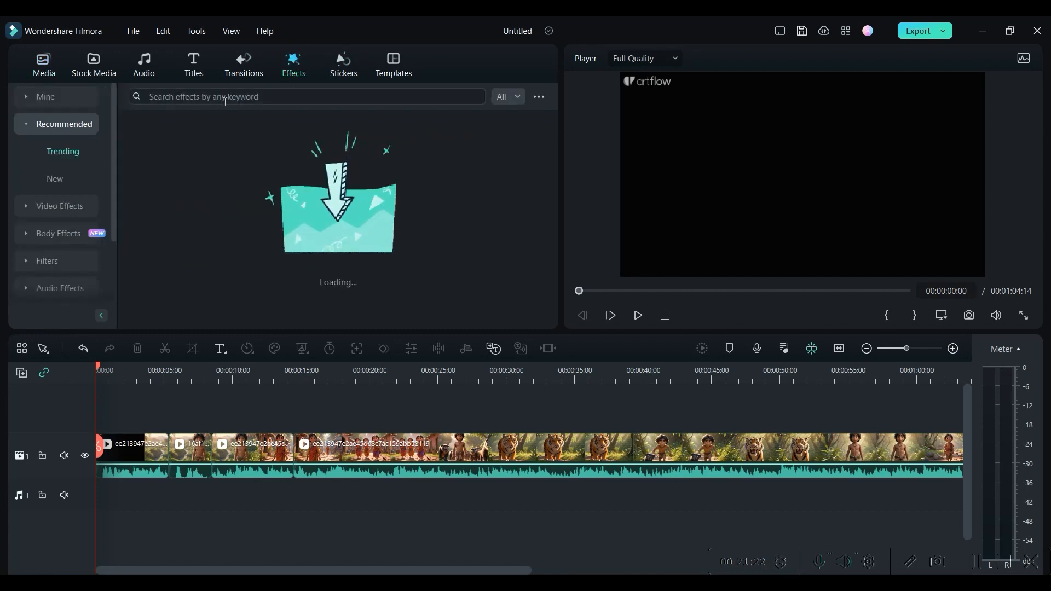
click(61, 206)
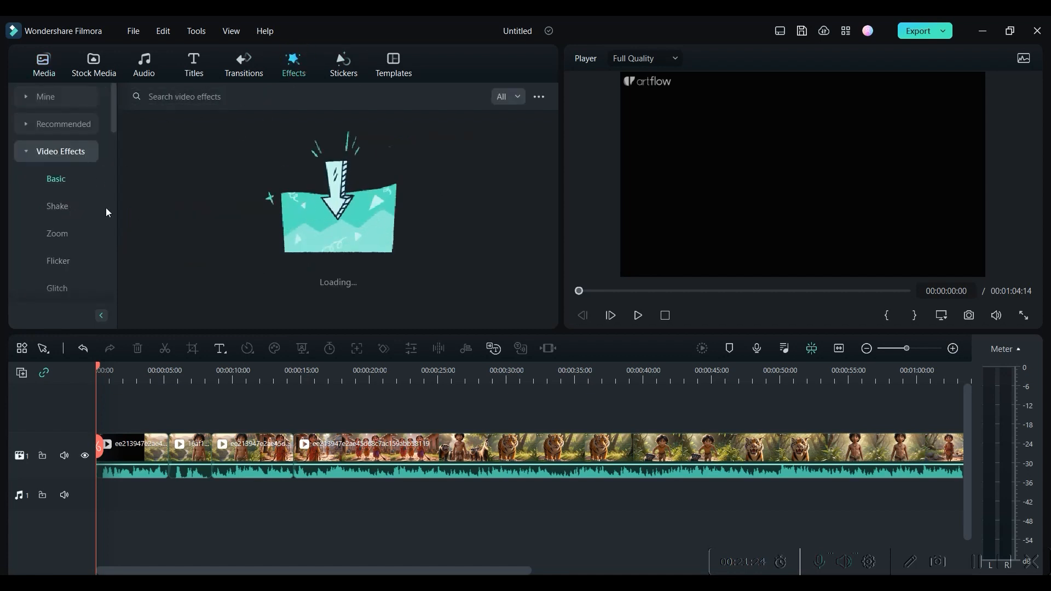
click(164, 97)
drag(172, 164, 92, 416)
drag(160, 438, 709, 487)
double_click(708, 442)
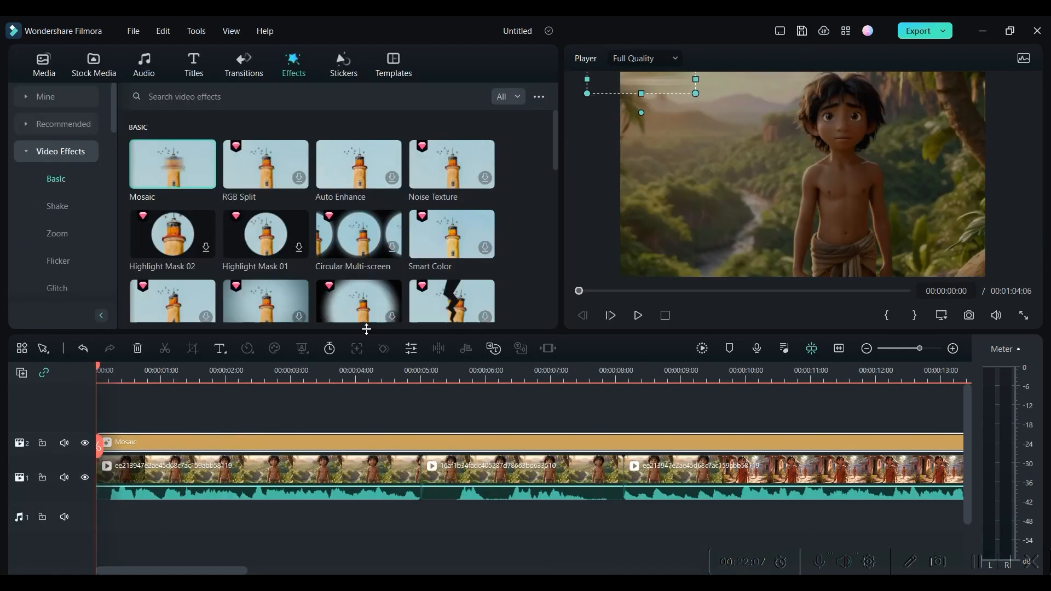
Step: Switch the Mosaic effect to a different blur pattern and raise its Blur Amount to the maximum
click(411, 348)
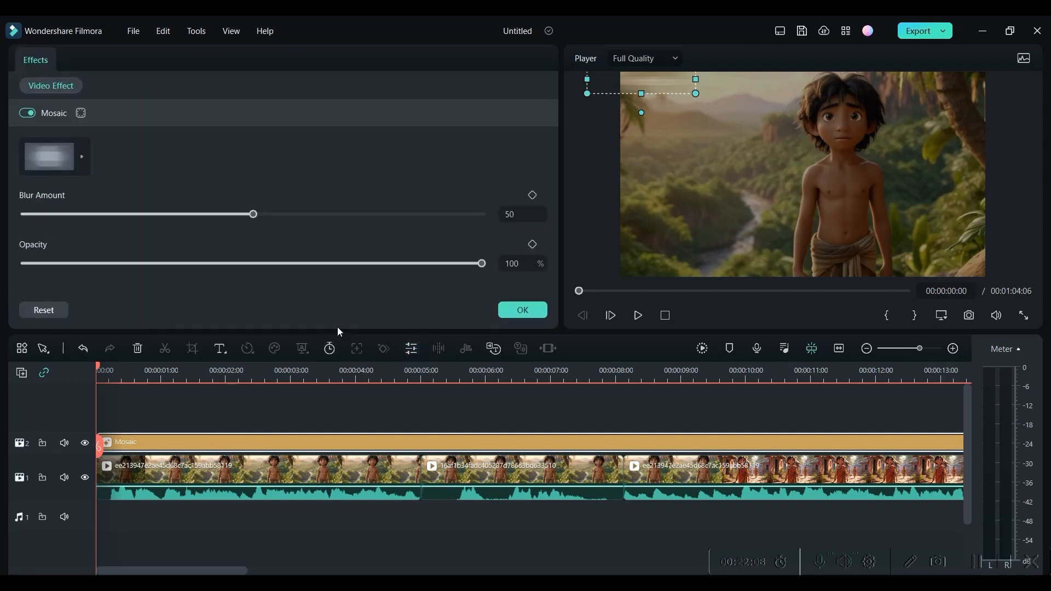
click(82, 159)
click(59, 280)
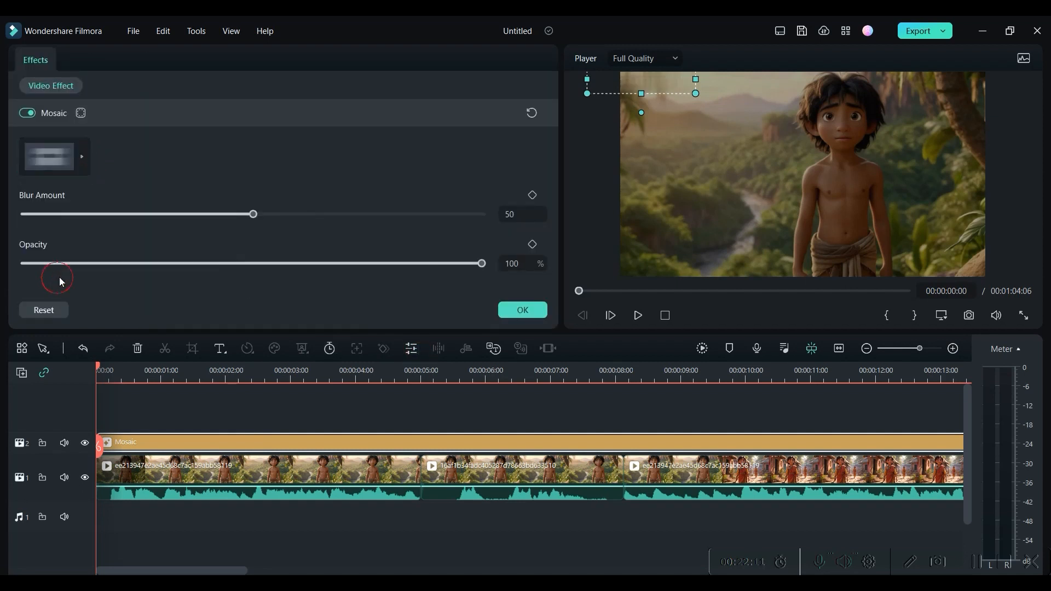
drag(250, 217, 485, 220)
Step: Transcribe the entire timeline sequence with Speech-to-Text in English (US), output as SRT subtitles on the timeline
right_click(152, 468)
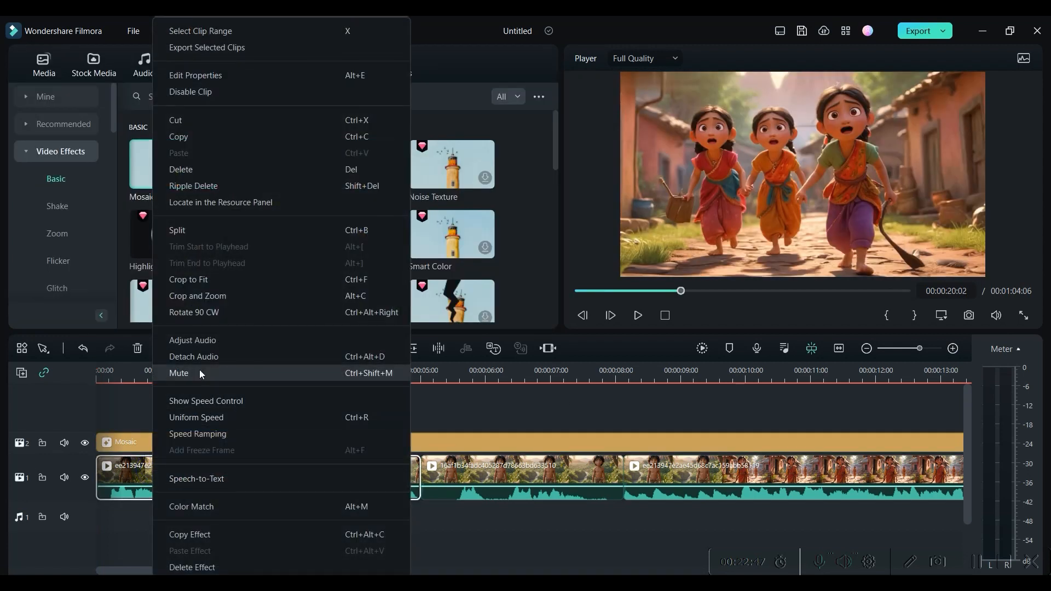
click(225, 481)
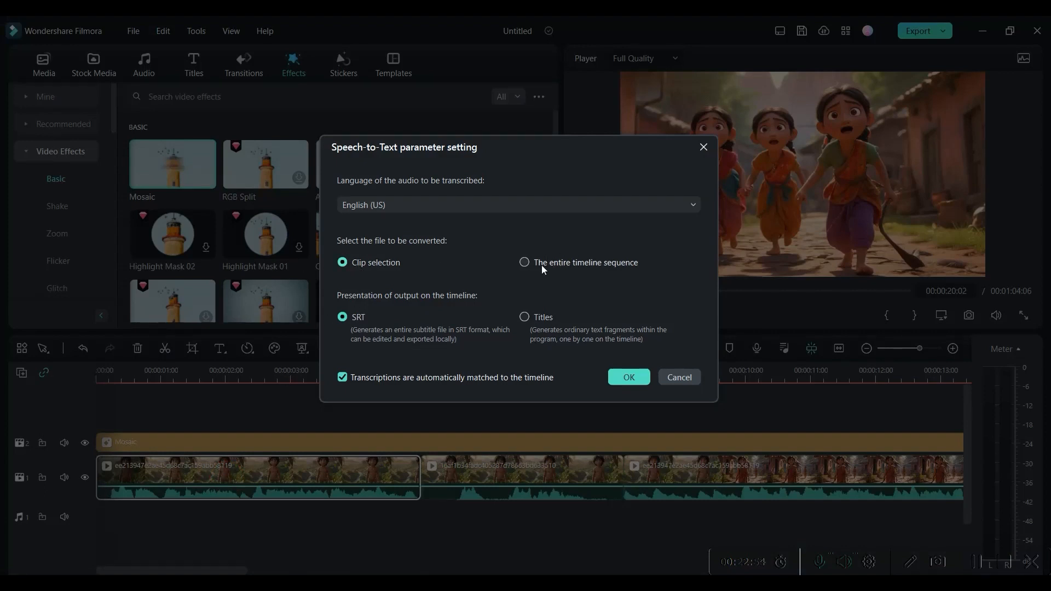
click(550, 264)
click(634, 379)
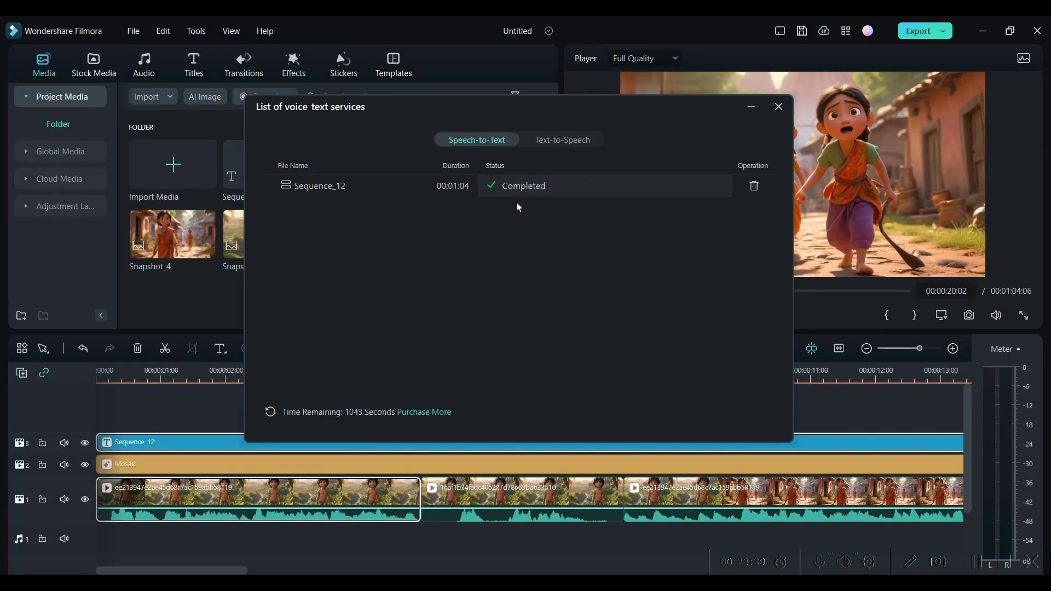
click(779, 107)
Step: Open the generated subtitle file for editing and review its first two text lines against the video
double_click(490, 446)
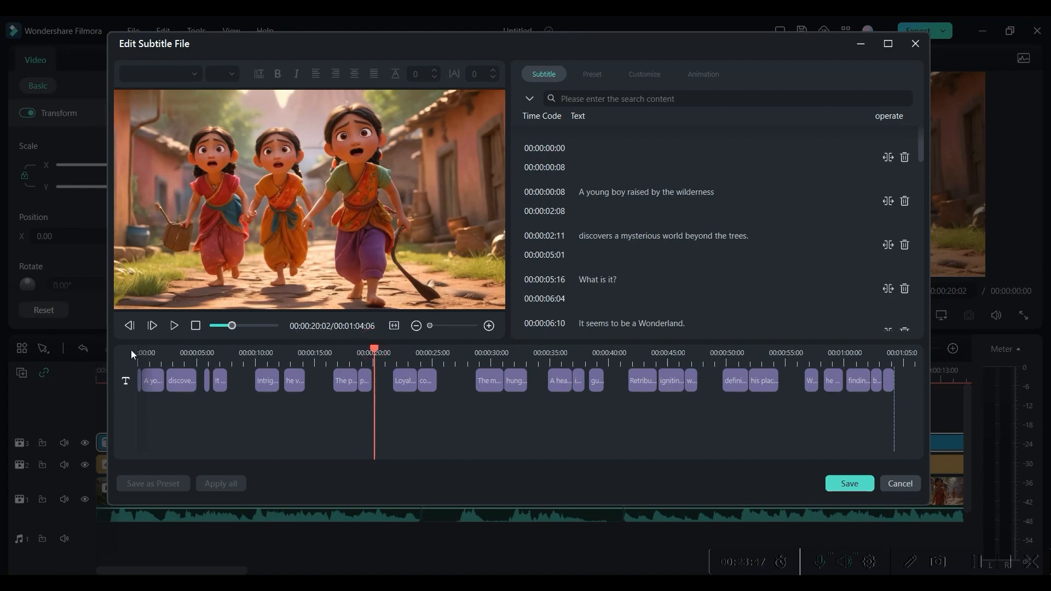
click(706, 196)
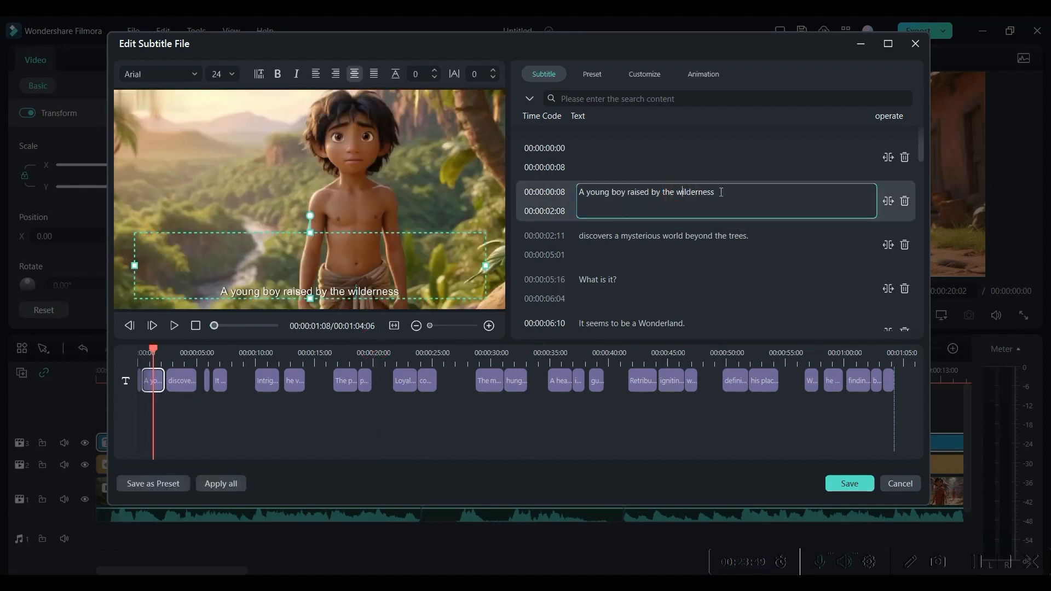
click(602, 239)
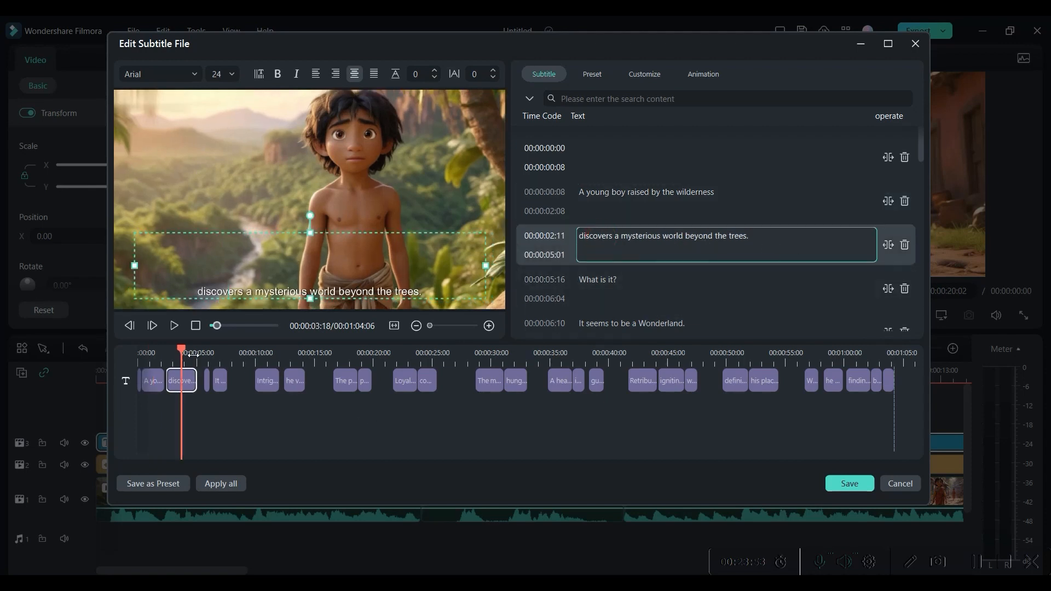
drag(180, 353, 37, 366)
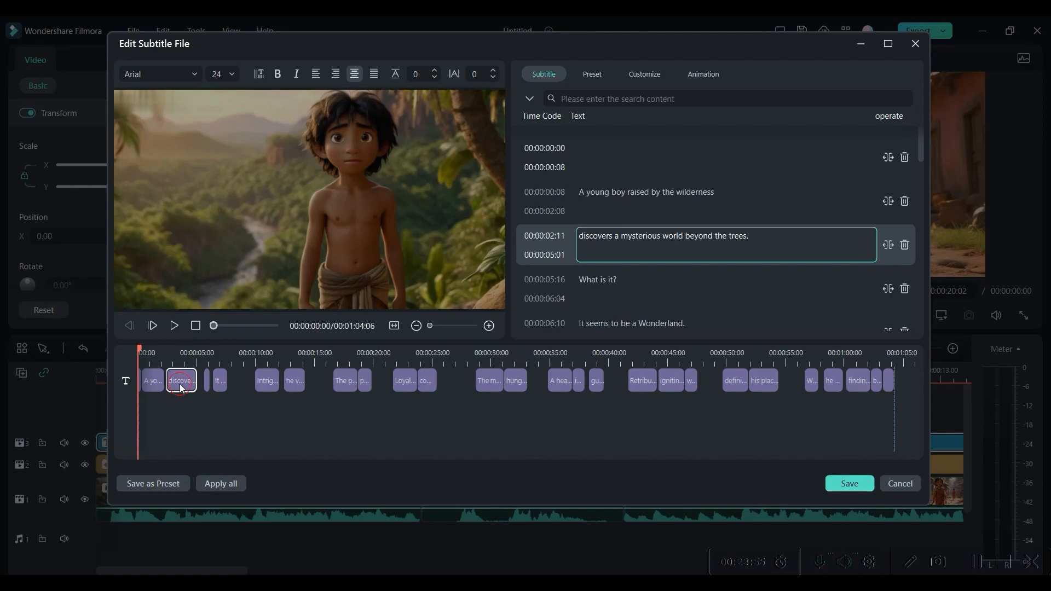
Step: Try an orange preset text style on the subtitle "discovers a mysterious world beyond the trees."
click(644, 74)
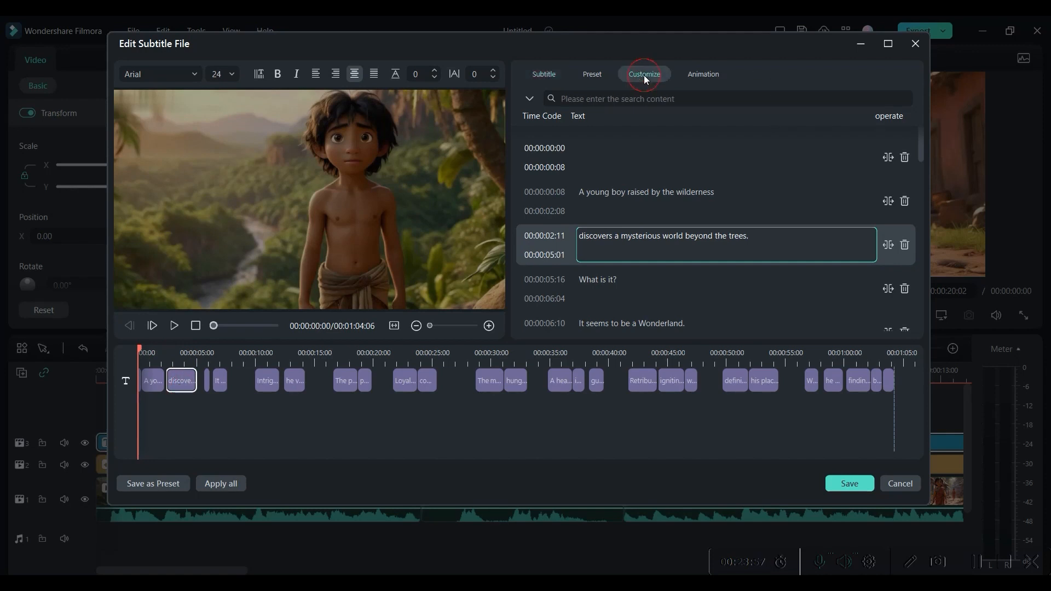
scroll(639, 194, down, 1)
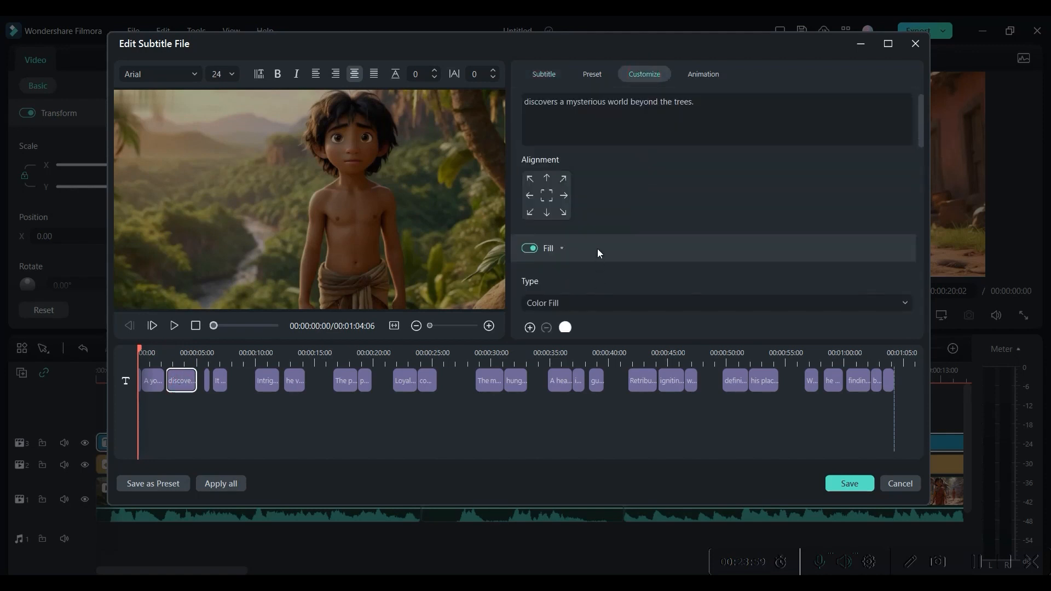
scroll(597, 249, down, 3)
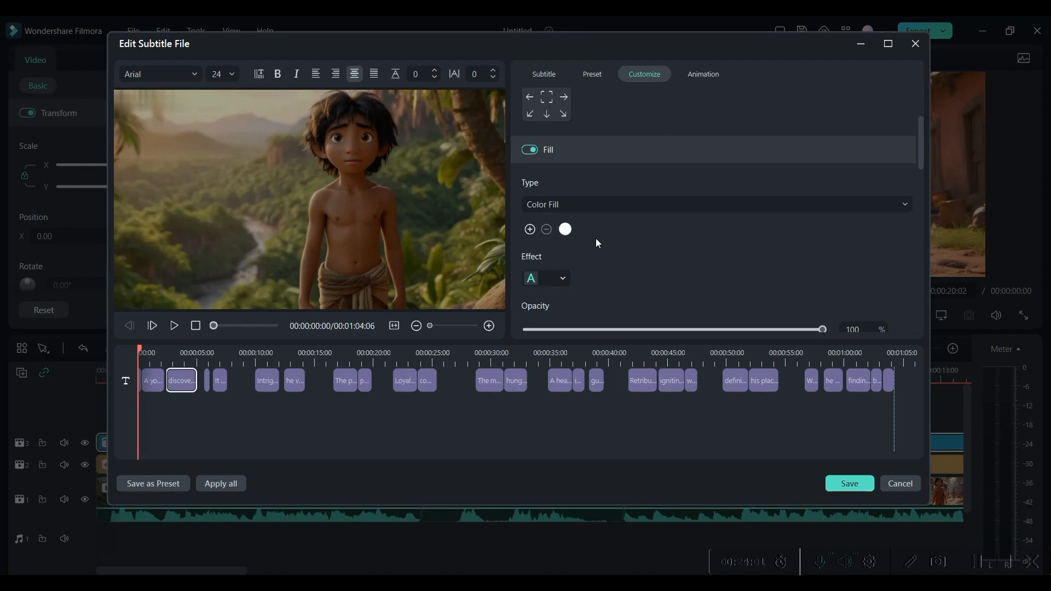
click(591, 76)
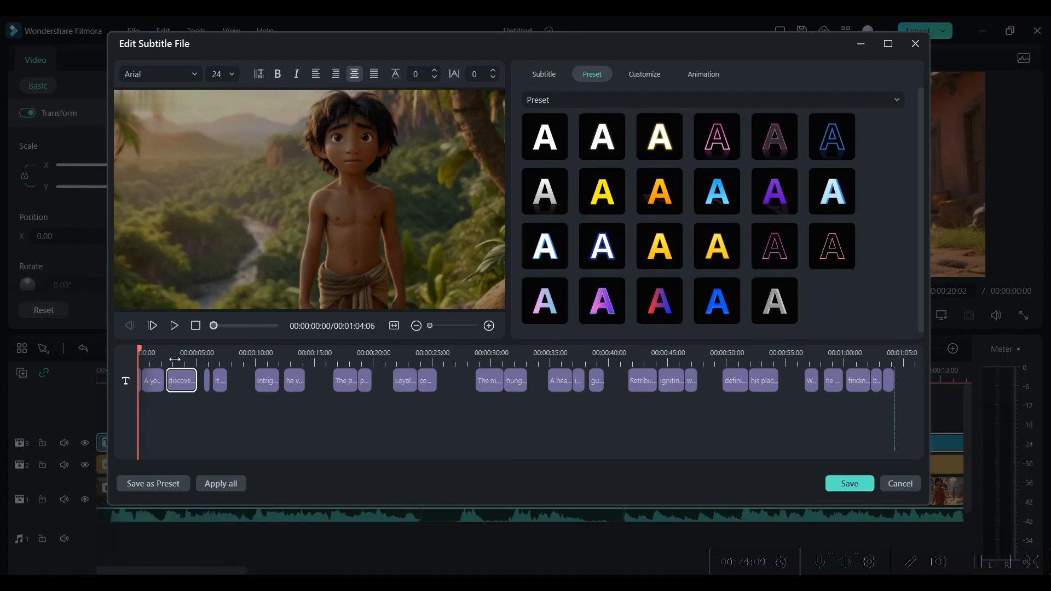
drag(142, 349, 184, 353)
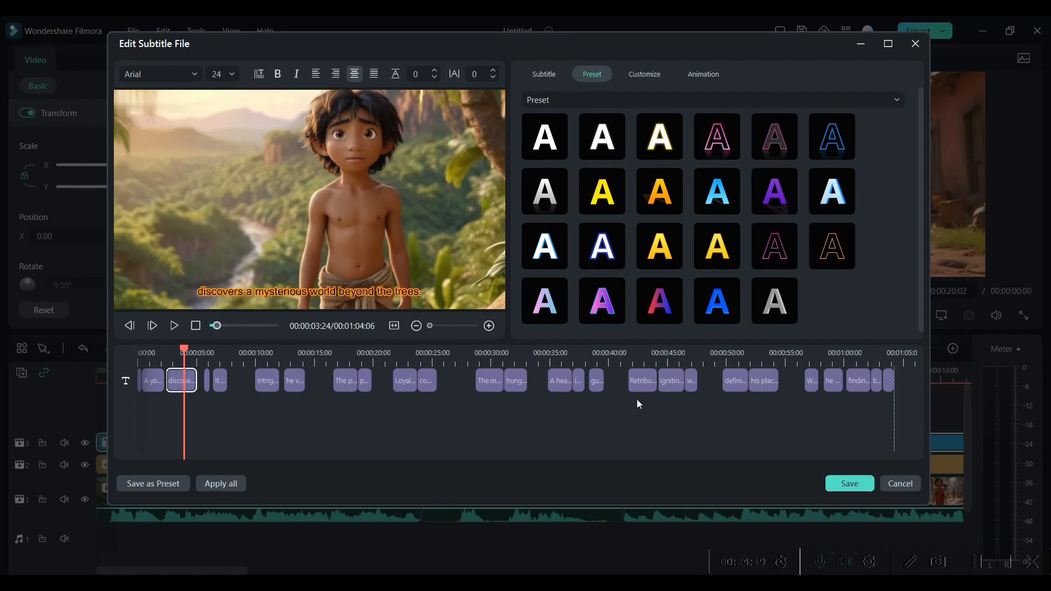
Step: Apply a blue WordArt style in bold size 32 to all subtitles and save the subtitle file
click(619, 99)
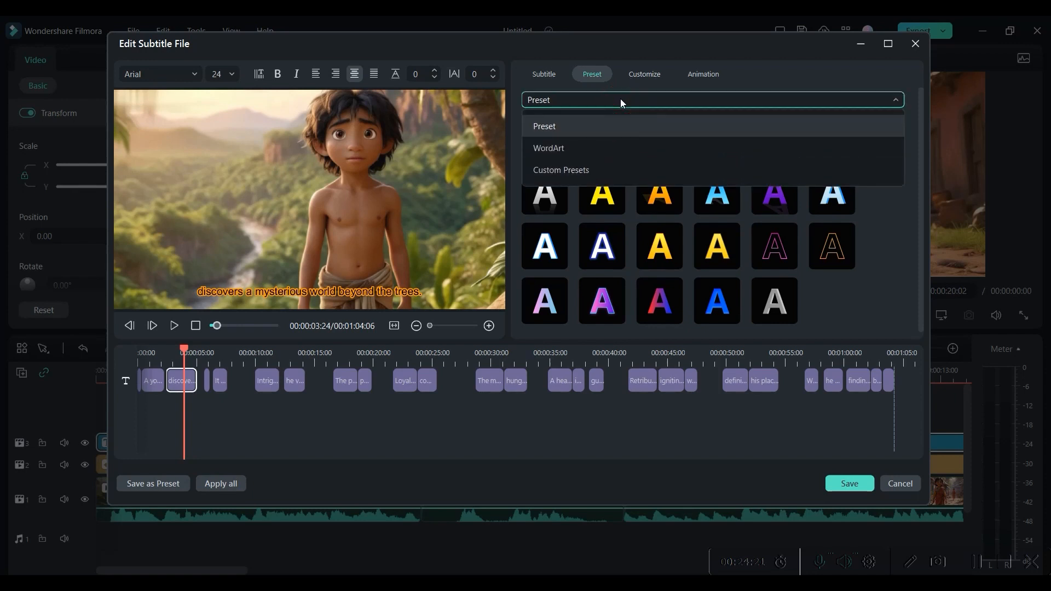
click(599, 153)
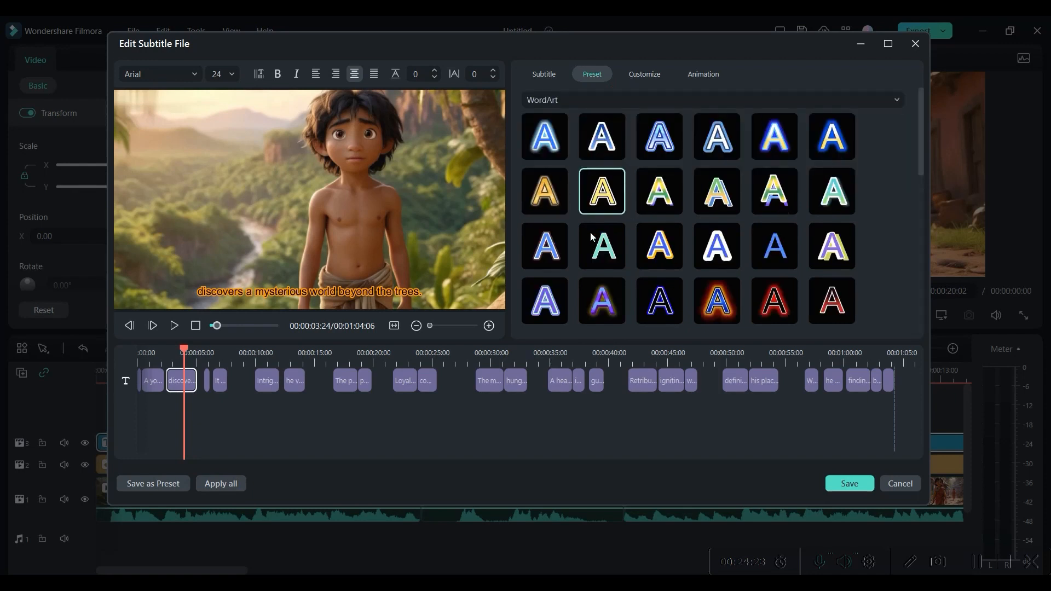
scroll(700, 268, down, 2)
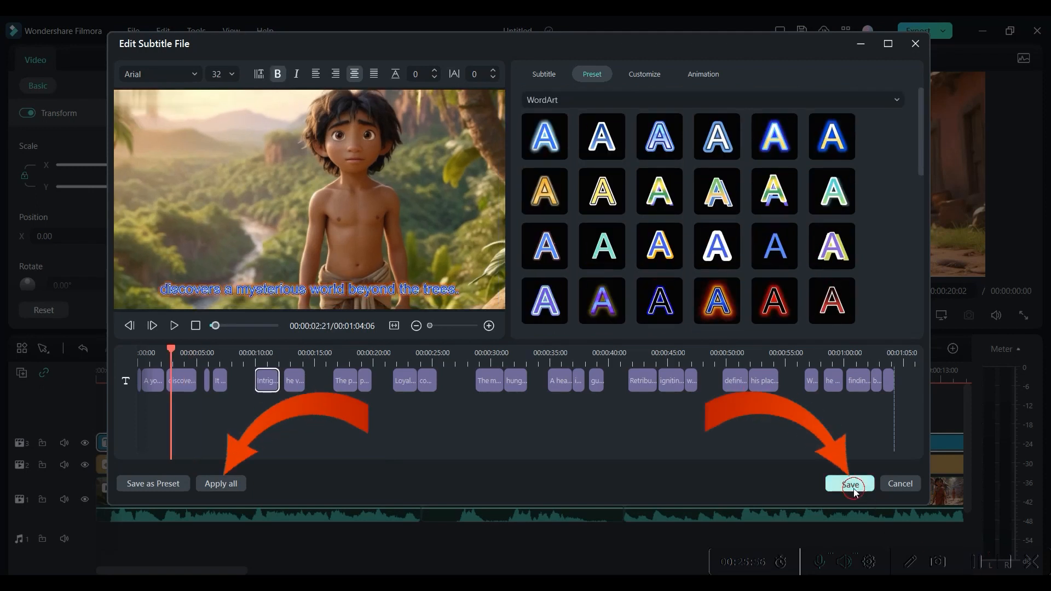
click(854, 486)
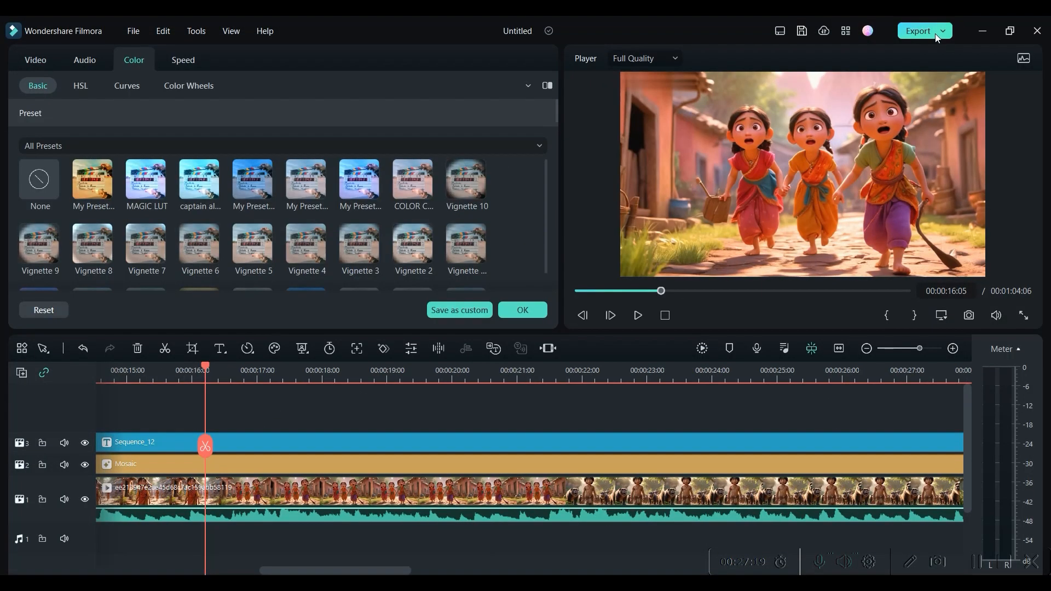
Step: Set up a local MP4 export, check its file name and save folder, and set the quality to Higher
click(931, 33)
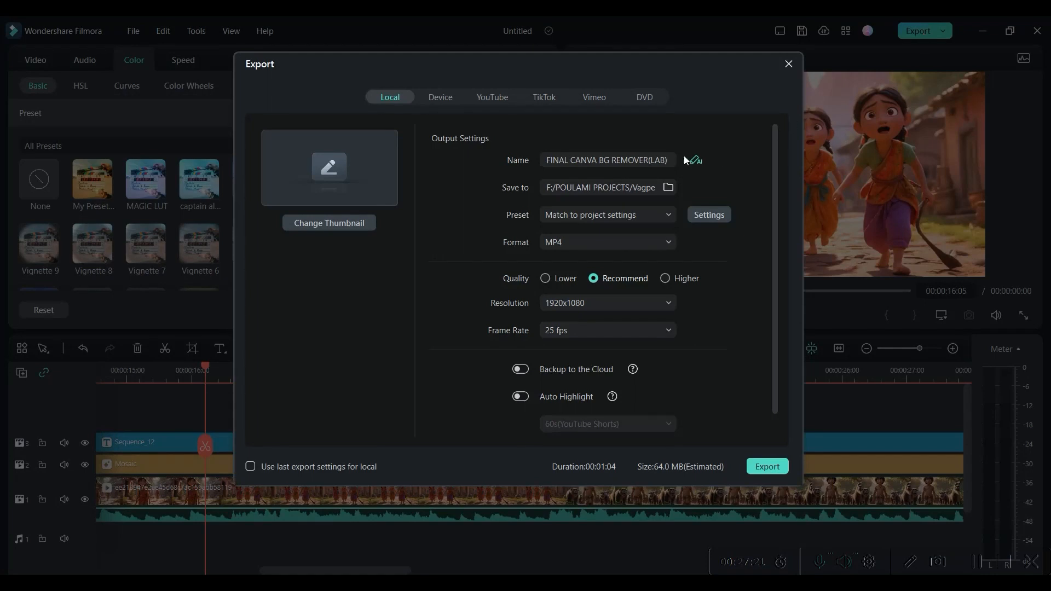
drag(672, 160, 494, 161)
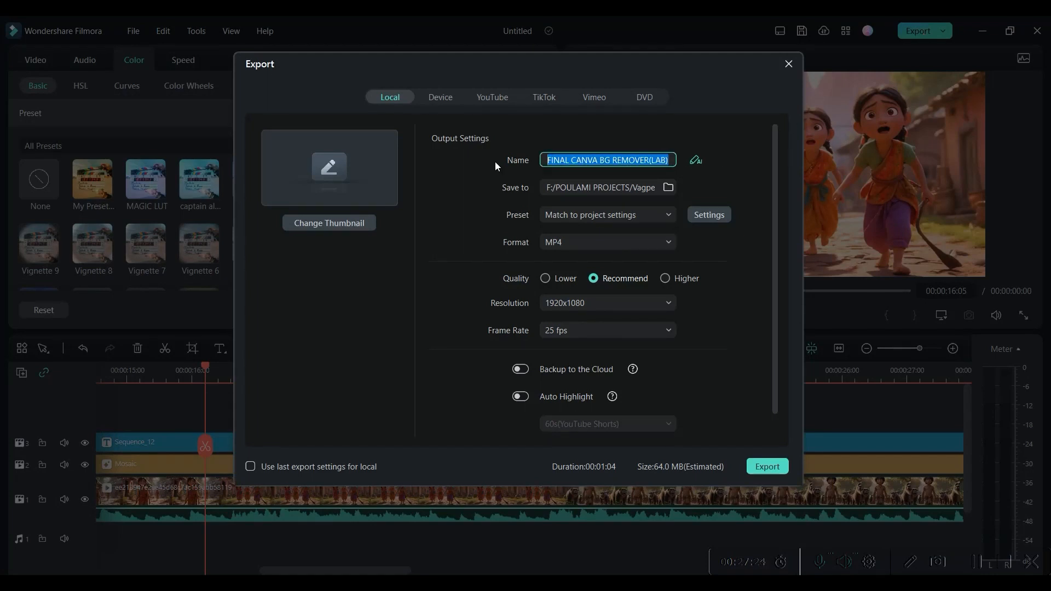
click(668, 188)
click(737, 58)
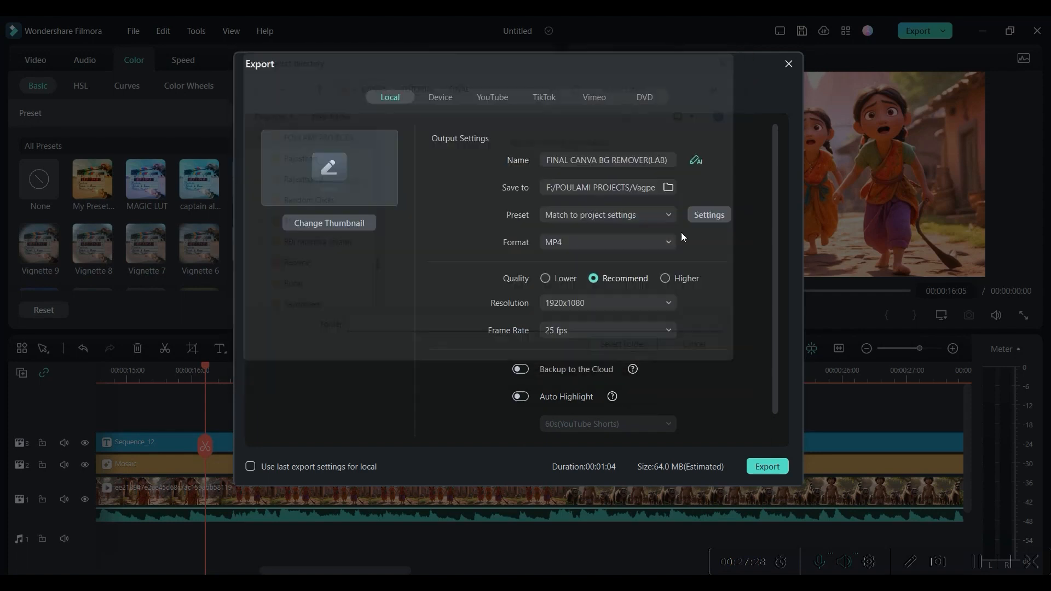
click(664, 278)
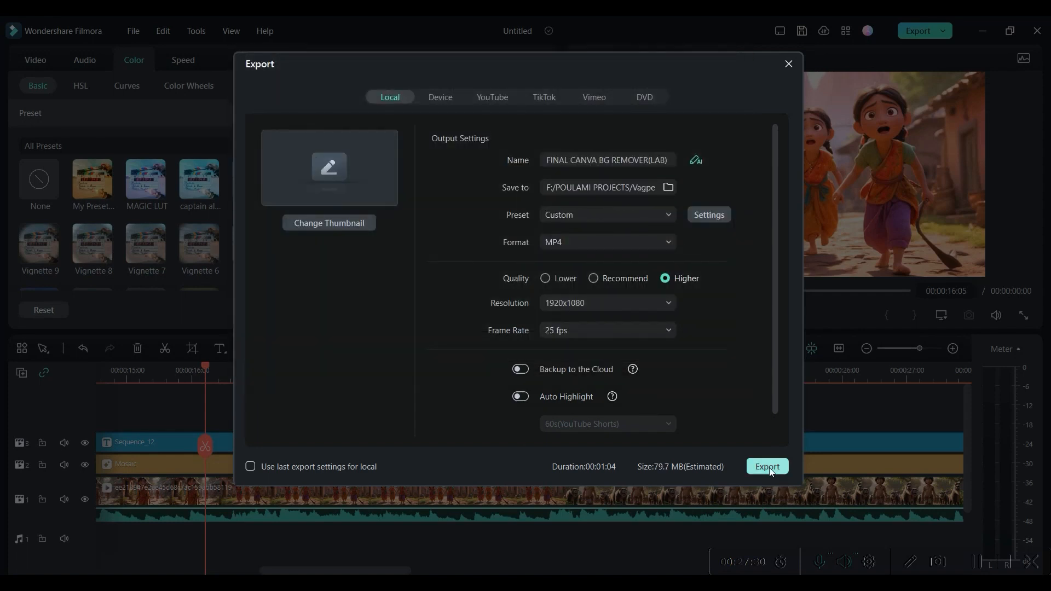